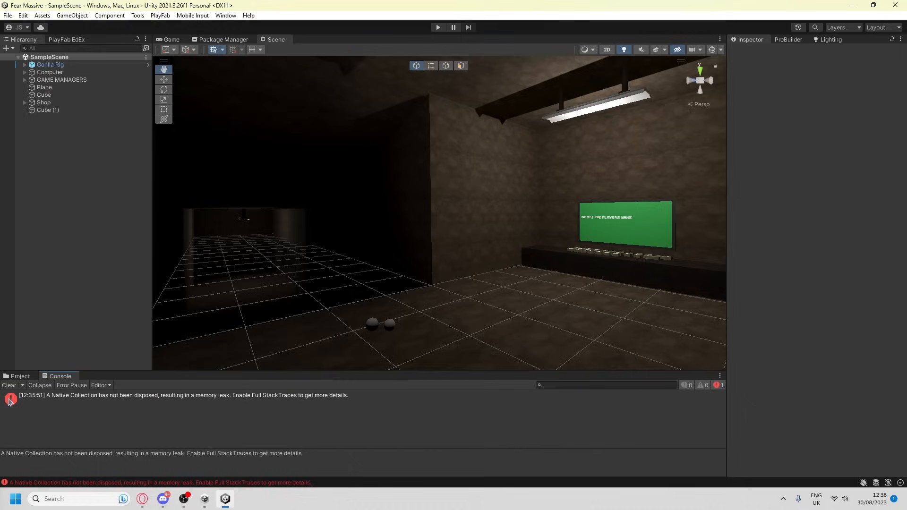
# Clear the console, examine the running gorilla player in the Scene view, and stop play mode
pyautogui.click(10, 385)
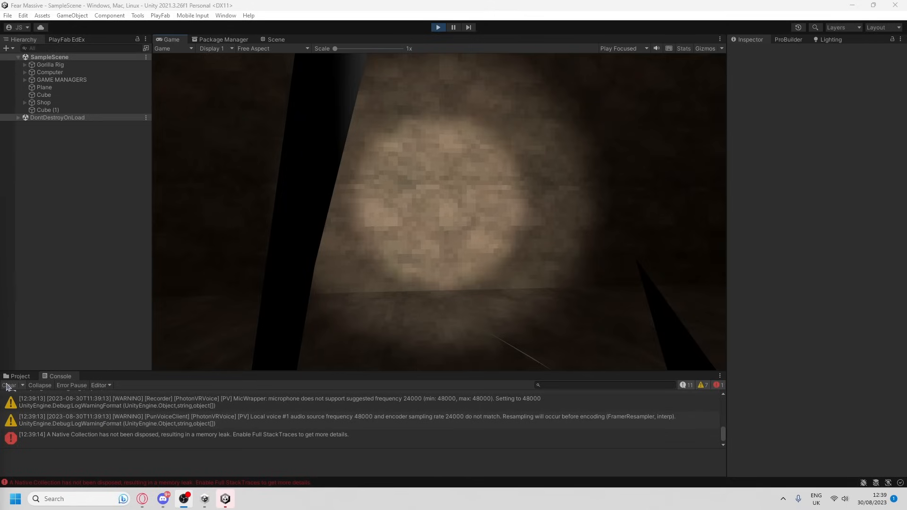
pyautogui.click(8, 386)
pyautogui.click(275, 40)
pyautogui.moveTo(567, 309); pyautogui.dragTo(572, 309, button='right')
pyautogui.press('a')
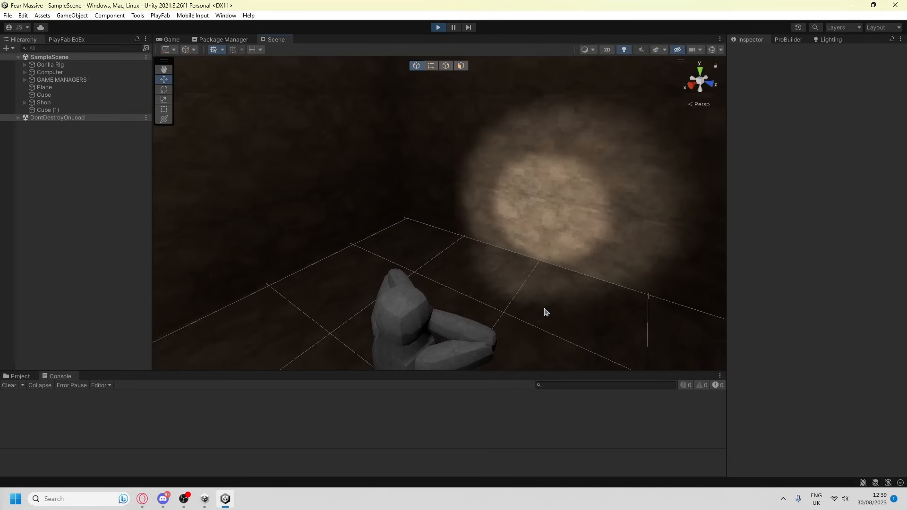
pyautogui.moveTo(510, 252); pyautogui.dragTo(140, 226, button='right')
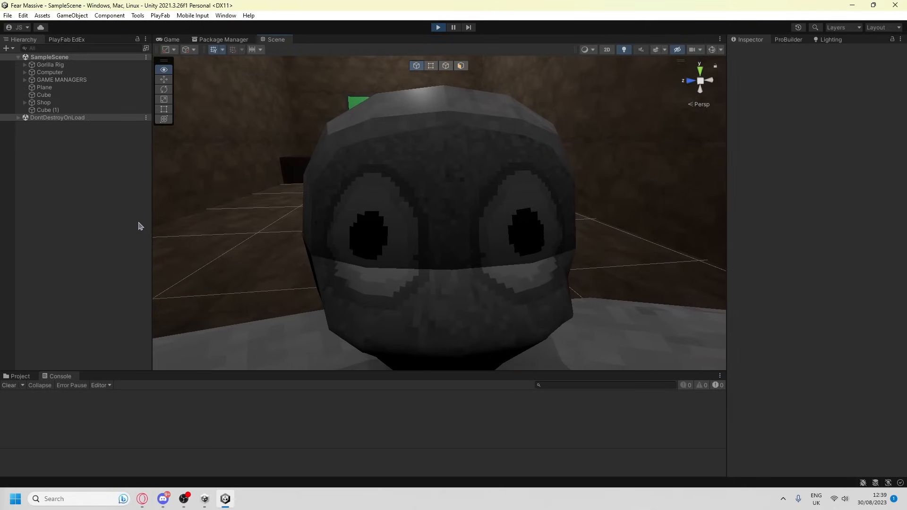
pyautogui.hotkey('ctrl', 'p')
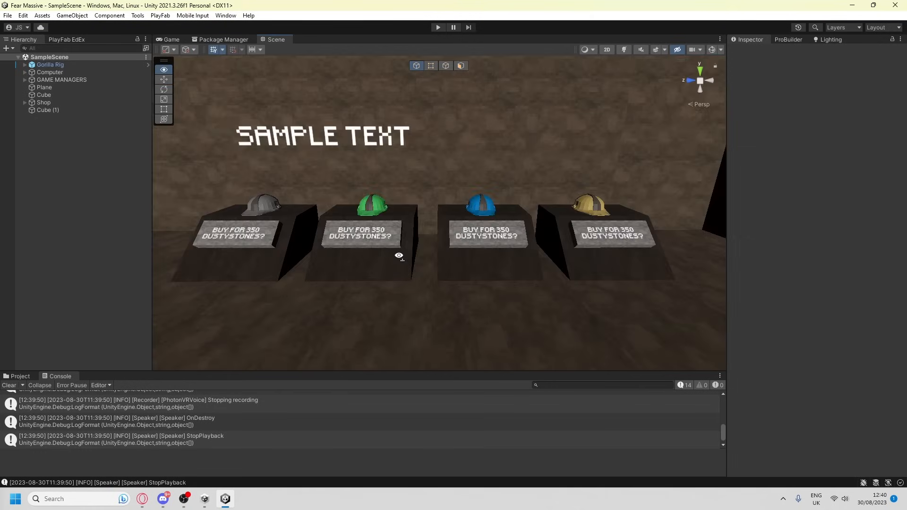
pyautogui.moveTo(399, 255); pyautogui.dragTo(400, 256, button='right')
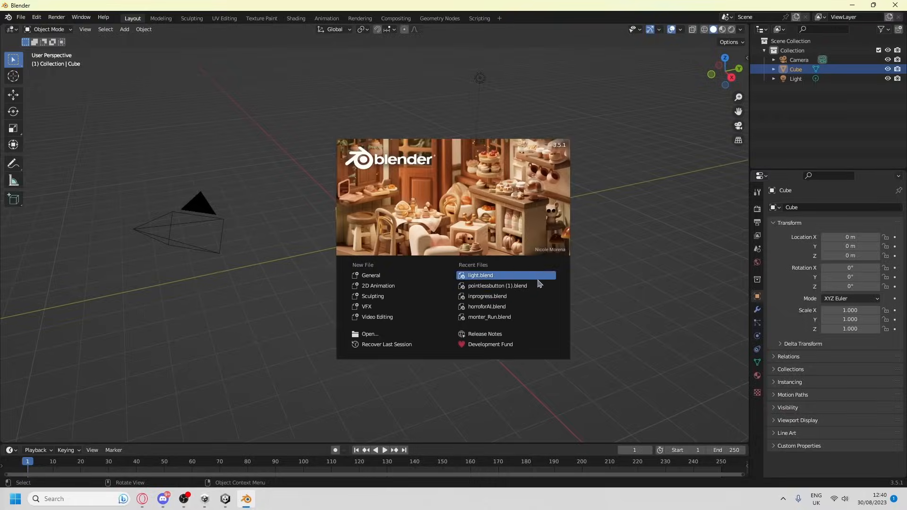
# Switch to Blender, open the recent file pointlessbutton (1).blend and play its animation
pyautogui.click(531, 289)
pyautogui.press('space')
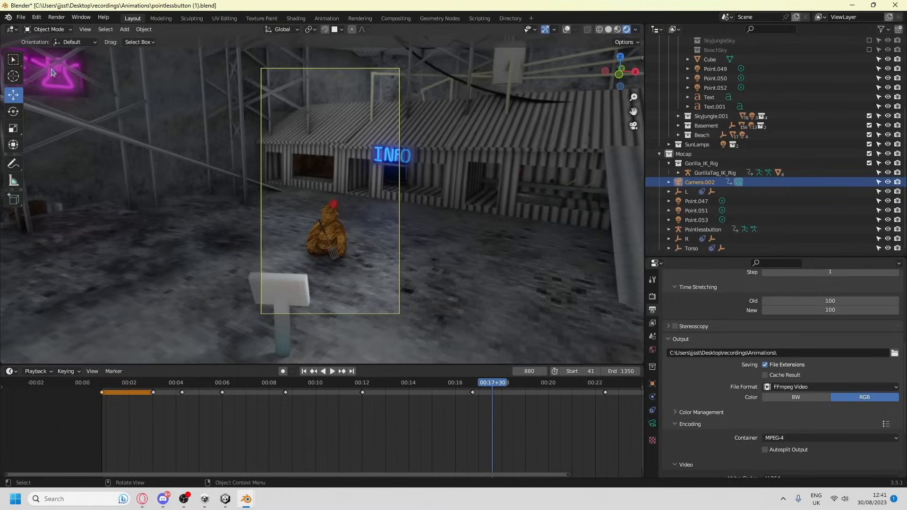
# Start a new General file and delete the default camera, cube and light
pyautogui.click(21, 17)
pyautogui.moveTo(35, 31)
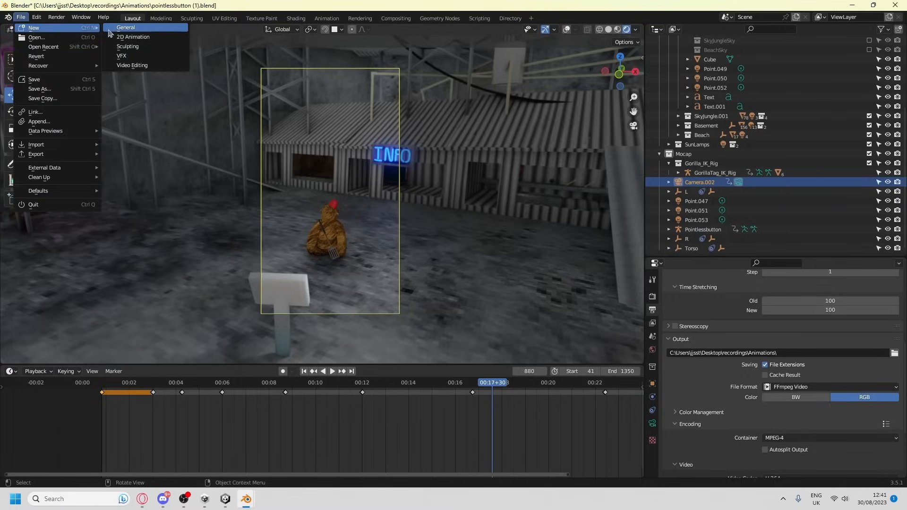
pyautogui.click(113, 30)
pyautogui.click(471, 266)
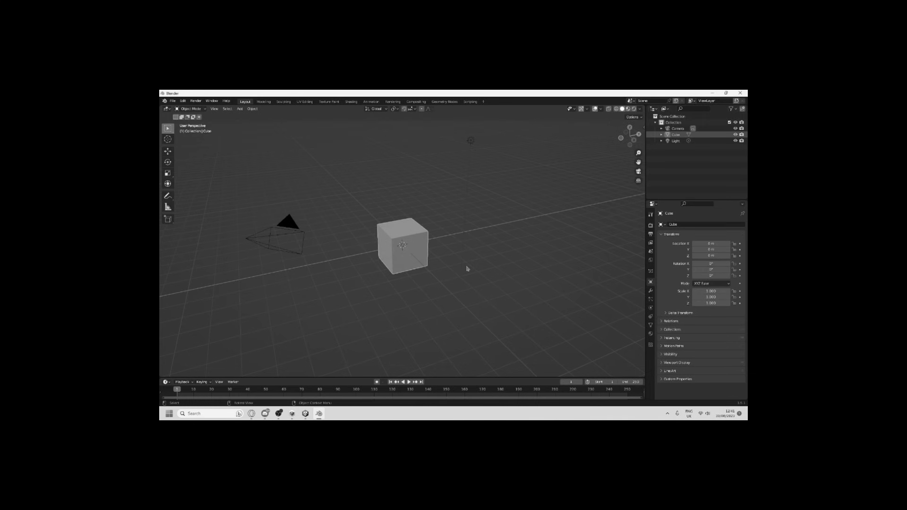
pyautogui.press('a')
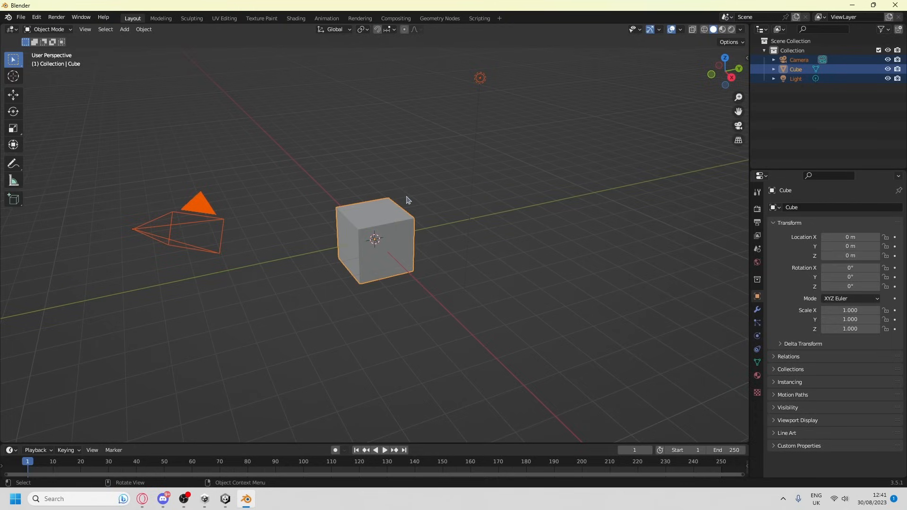
pyautogui.press('Delete')
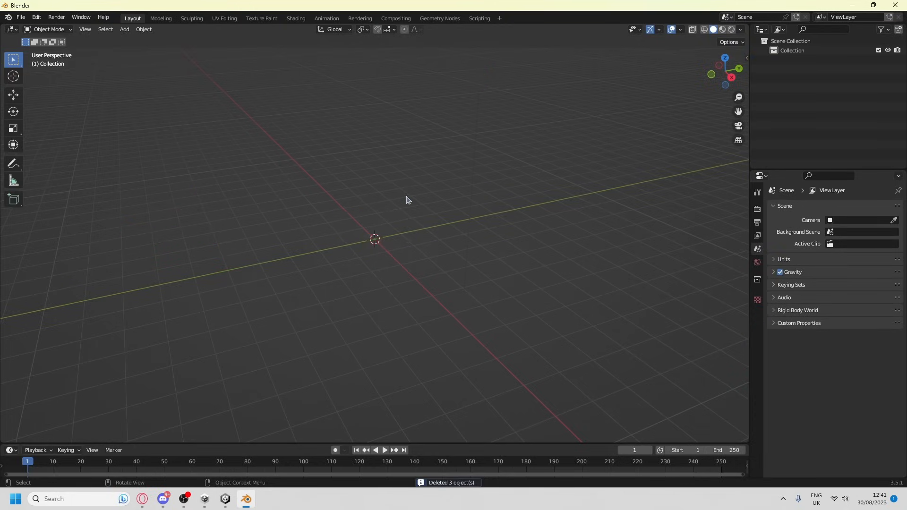
# Add an ico sphere and scale it to about 0.605 in X and Z, leaving Y unscaled
pyautogui.click(124, 29)
pyautogui.moveTo(139, 41)
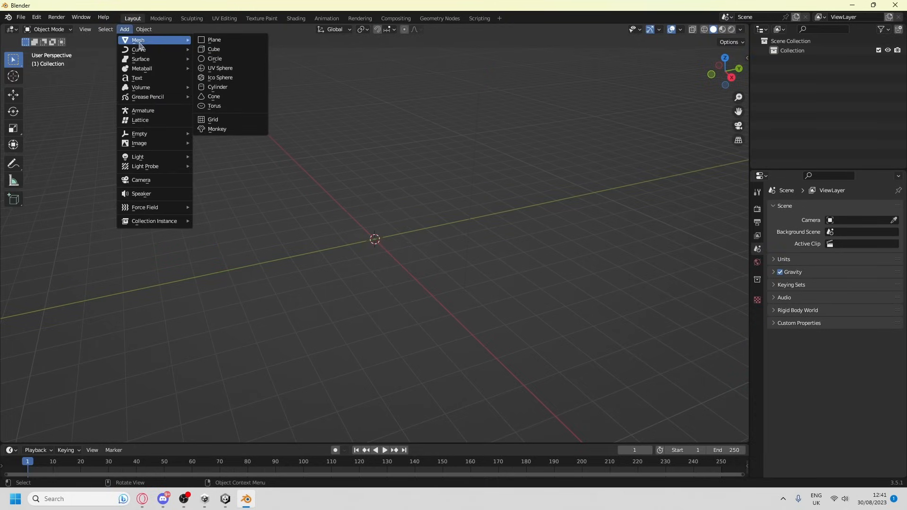
pyautogui.click(219, 78)
pyautogui.moveTo(463, 173); pyautogui.dragTo(189, 198, button='middle')
pyautogui.click(13, 128)
pyautogui.moveTo(357, 225); pyautogui.dragTo(364, 231)
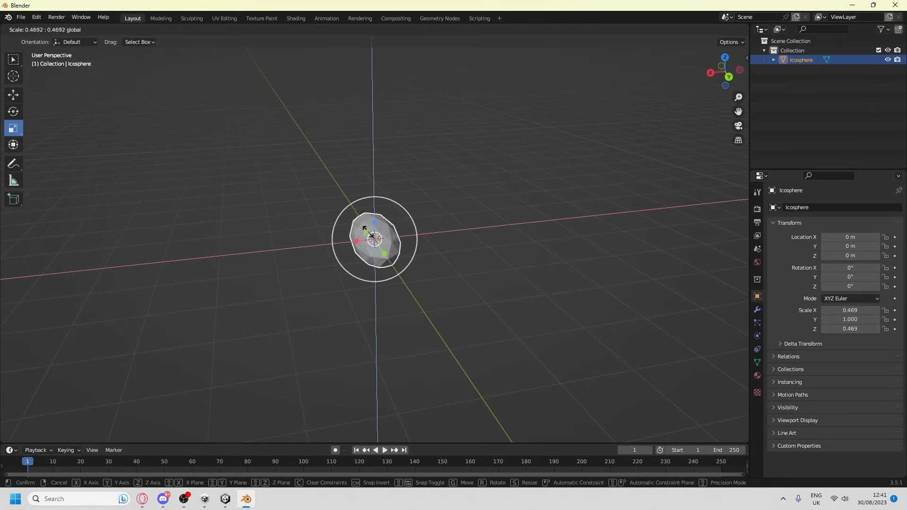
# Stretch the ico sphere lengthwise by scaling its two end vertex groups apart along Y in Edit Mode
pyautogui.press('Tab')
pyautogui.moveTo(364, 231); pyautogui.dragTo(489, 229, button='middle')
pyautogui.press('KP_3')
pyautogui.press('s')
pyautogui.press('y')
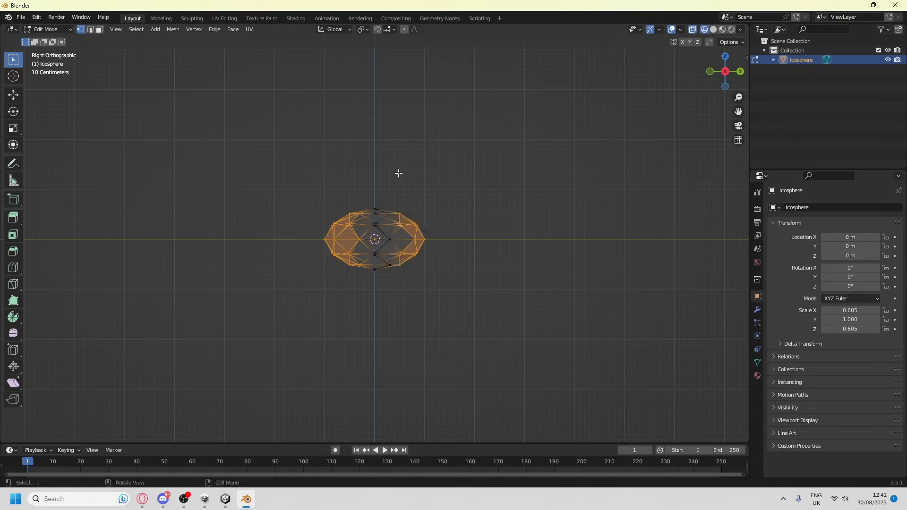
pyautogui.click(162, 211)
# Compress the vertices at the ico sphere's negative-Y end along Y to make that end blunter
pyautogui.moveTo(161, 211); pyautogui.dragTo(324, 277)
pyautogui.press('s')
pyautogui.press('y')
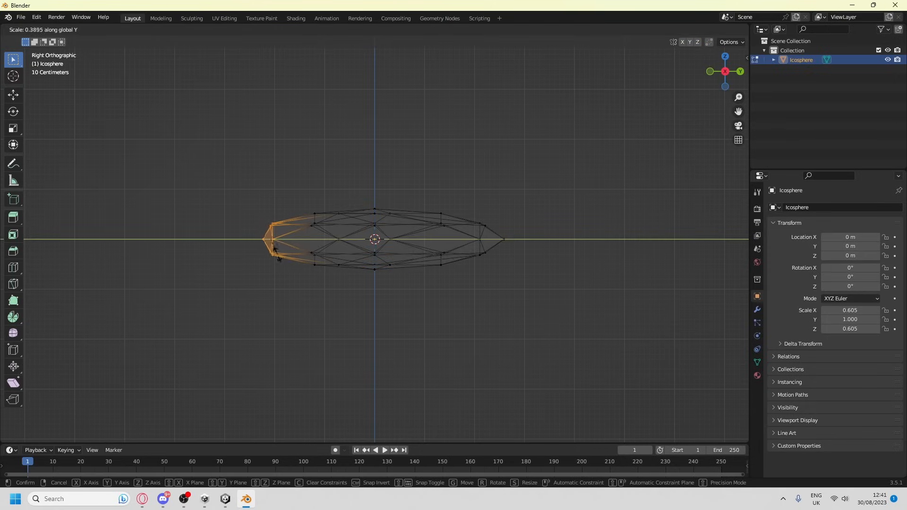
pyautogui.click(320, 286)
pyautogui.moveTo(320, 285); pyautogui.dragTo(277, 148, button='middle')
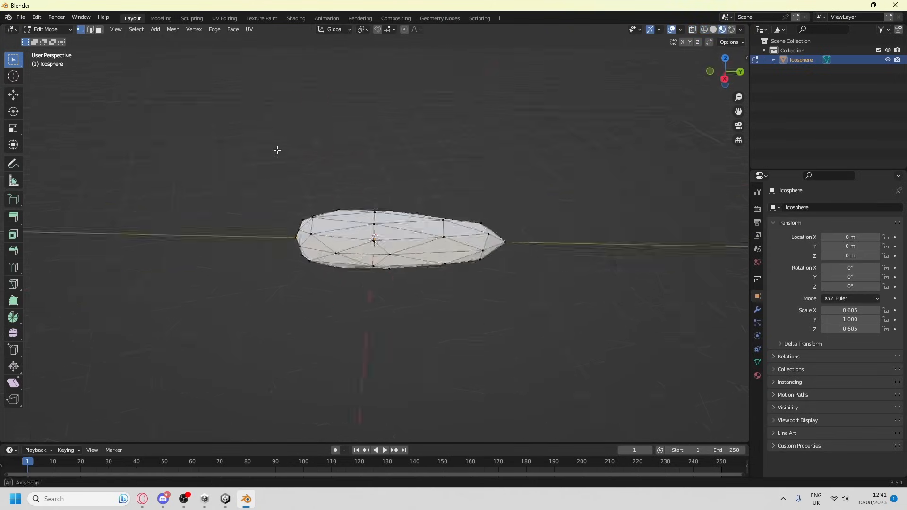
pyautogui.press('Tab')
pyautogui.click(180, 192)
pyautogui.press('Tab')
# Move the vertex ring and tip at the positive-Y end inward along Y to shorten that end
pyautogui.moveTo(180, 191); pyautogui.dragTo(372, 294, button='middle')
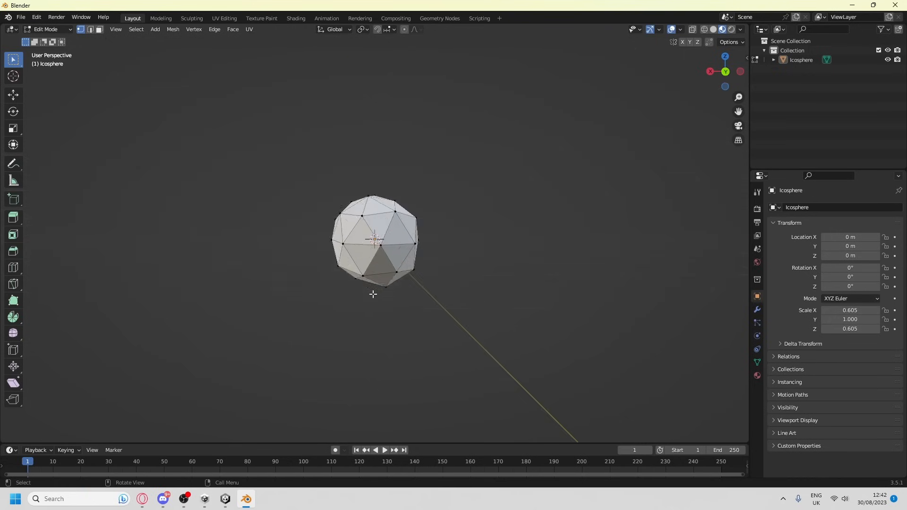
pyautogui.moveTo(368, 260); pyautogui.dragTo(504, 289, button='middle')
pyautogui.press('g')
pyautogui.press('y')
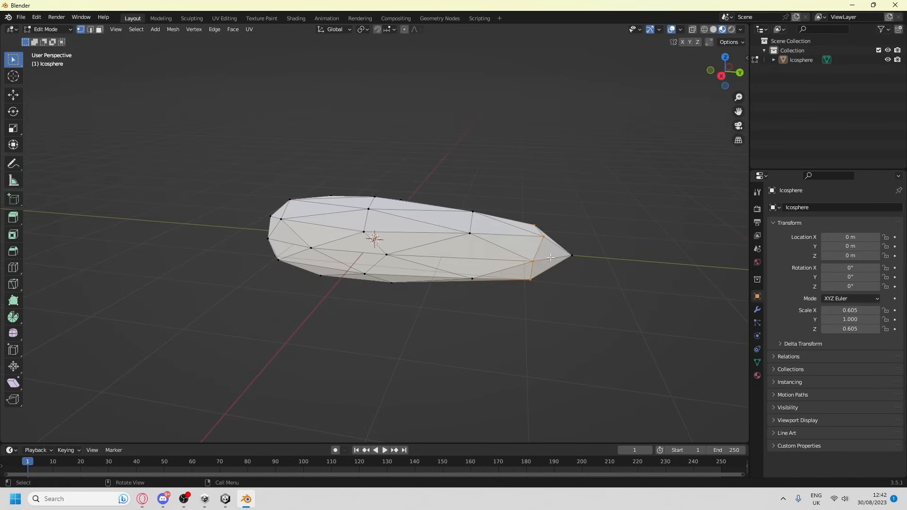
pyautogui.click(509, 255)
pyautogui.moveTo(623, 318); pyautogui.dragTo(545, 218)
pyautogui.press('g')
pyautogui.press('y')
pyautogui.click(489, 237)
# Move the vertices of the negative-Y half outward along Y to lengthen the flashlight handle
pyautogui.moveTo(446, 364); pyautogui.dragTo(476, 369, button='middle')
pyautogui.scroll(-2, 476, 369)
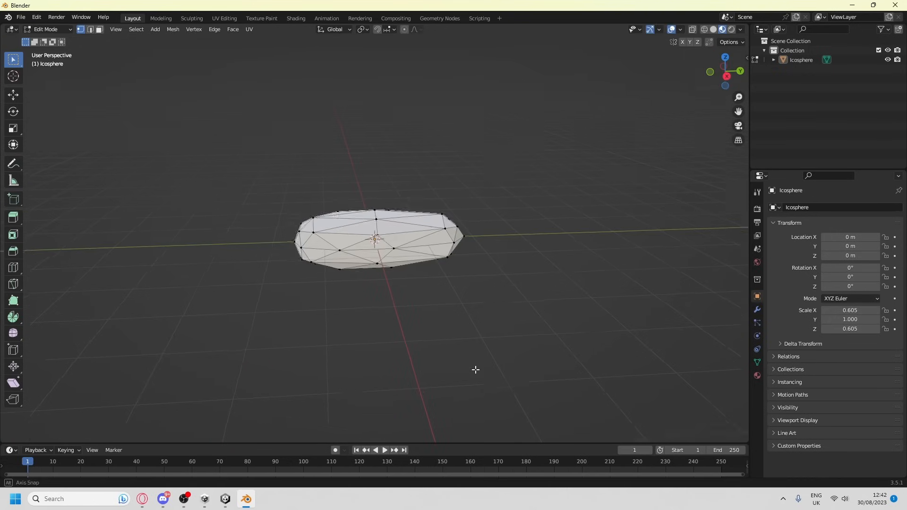
pyautogui.moveTo(357, 302); pyautogui.dragTo(341, 337)
pyautogui.click(728, 78)
pyautogui.click(704, 30)
pyautogui.press('h')
pyautogui.hotkey('ctrl', 'z')
pyautogui.press('g')
pyautogui.press('y')
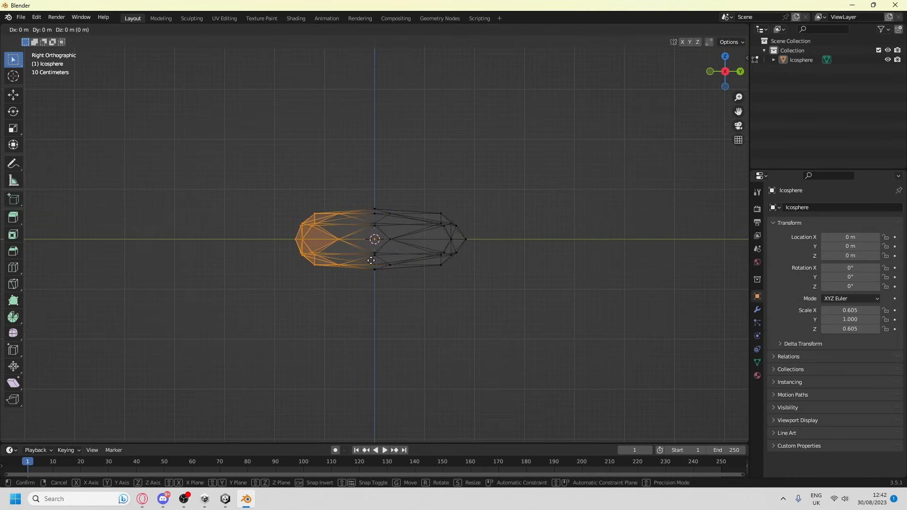
pyautogui.click(328, 288)
# Return to Object Mode and display the handle with material preview shading
pyautogui.press('Tab')
pyautogui.click(315, 342)
pyautogui.moveTo(316, 343); pyautogui.dragTo(278, 359, button='middle')
pyautogui.click(723, 29)
pyautogui.moveTo(431, 164); pyautogui.dragTo(468, 175, button='middle')
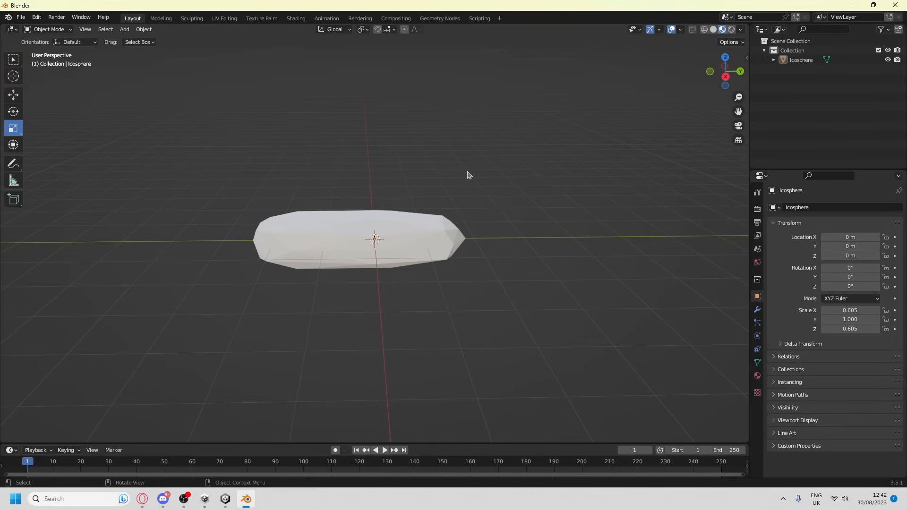
# Give the handle a new material with a near-black base color
pyautogui.click(305, 234)
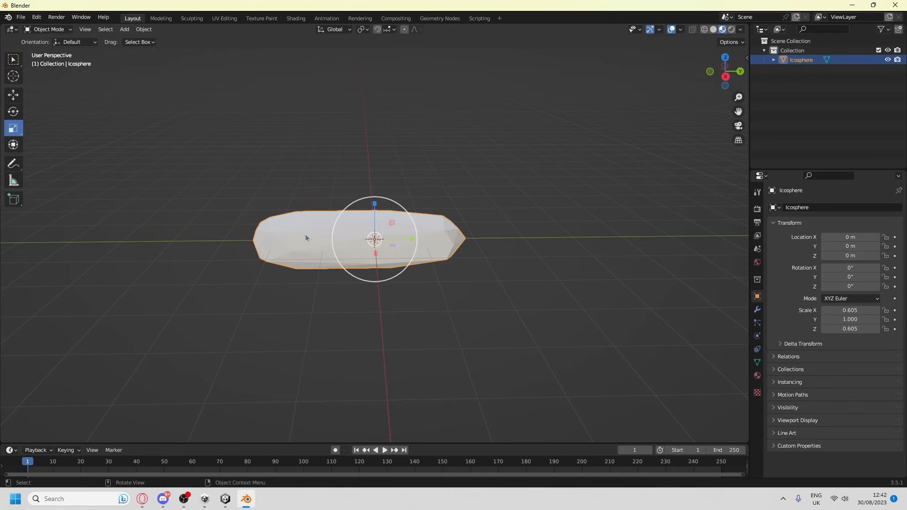
pyautogui.click(757, 376)
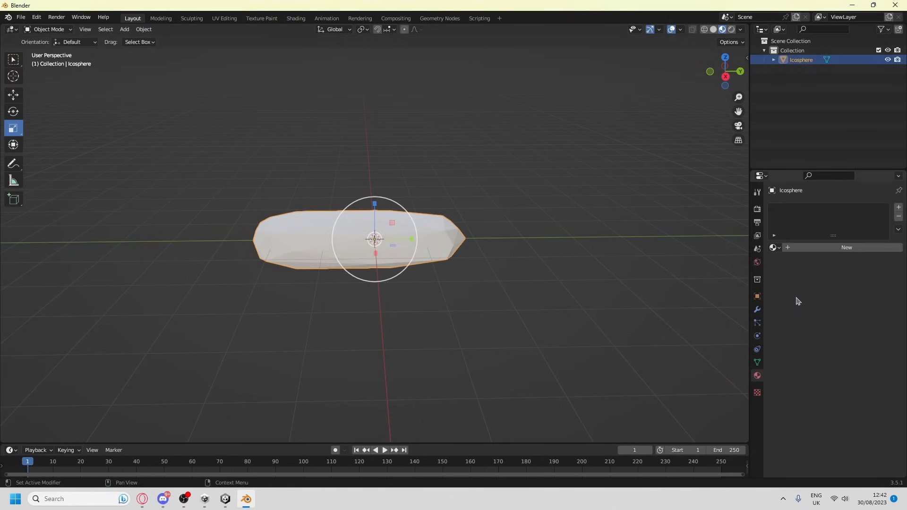
pyautogui.click(806, 249)
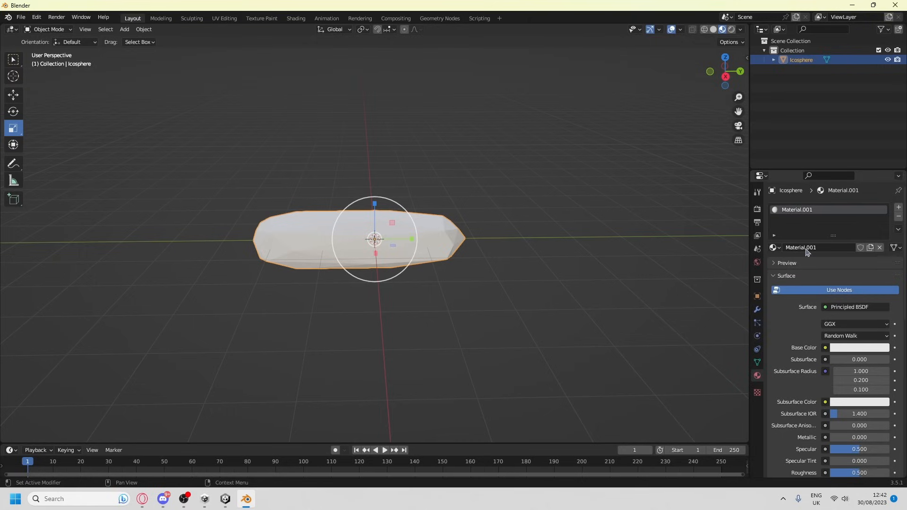
pyautogui.click(835, 348)
pyautogui.moveTo(879, 244); pyautogui.dragTo(880, 283)
pyautogui.click(655, 341)
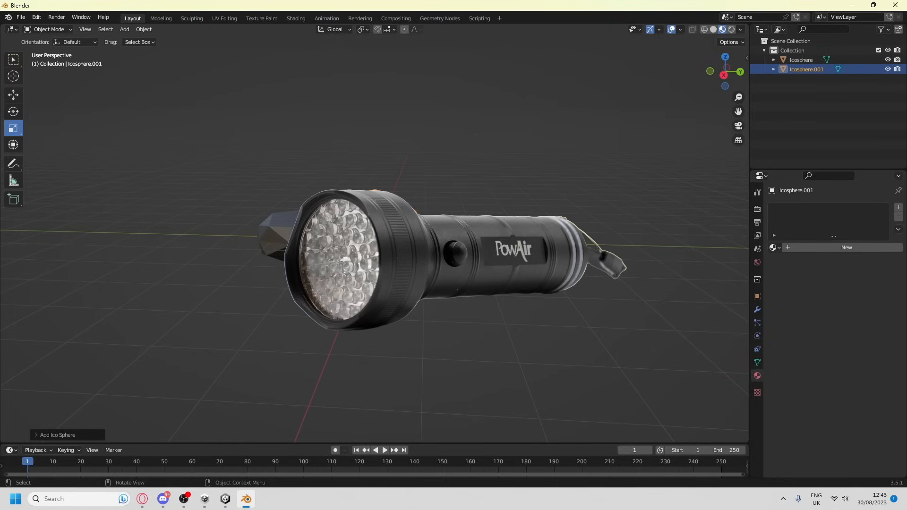
# Isolate the second ico sphere and scale and move the middle vertices of its negative-X side in Edit Mode
pyautogui.hotkey('shift', 'h')
pyautogui.press('Tab')
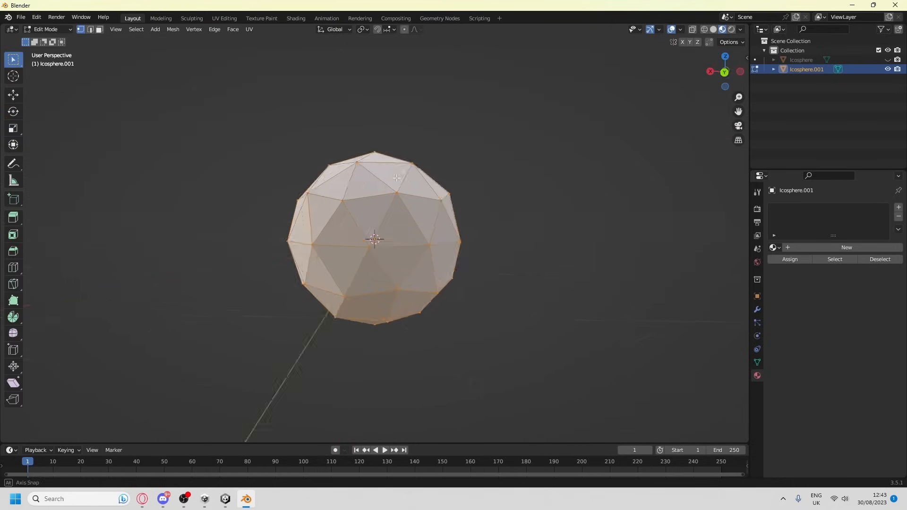
pyautogui.press('ctrl+KP_3')
pyautogui.moveTo(346, 211); pyautogui.dragTo(418, 266)
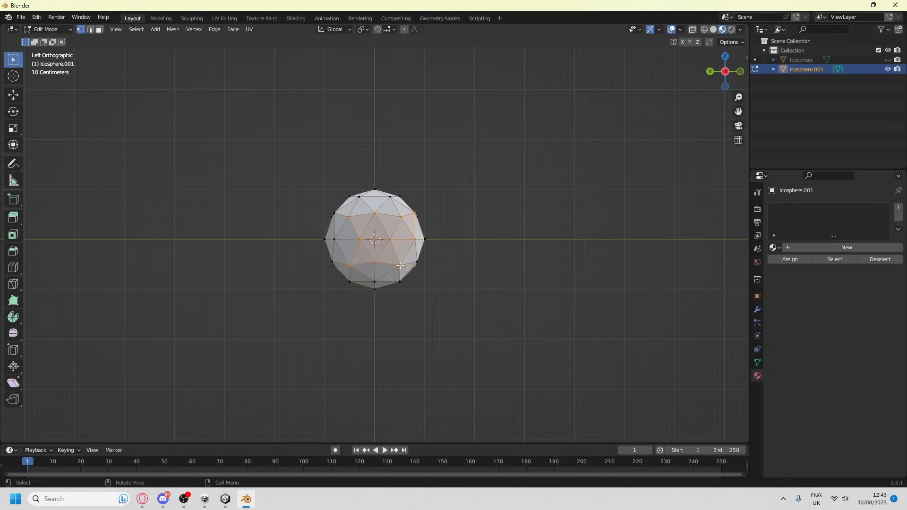
pyautogui.moveTo(407, 250); pyautogui.dragTo(515, 263, button='middle')
pyautogui.press('s')
pyautogui.click(492, 258)
pyautogui.press('g')
pyautogui.click(451, 258)
# Pull the vertices on the positive-X side outward along X and scale them to about 0.55 for a tapered neck
pyautogui.moveTo(449, 259); pyautogui.dragTo(571, 259, button='middle')
pyautogui.moveTo(341, 218); pyautogui.dragTo(411, 273)
pyautogui.moveTo(591, 241); pyautogui.dragTo(473, 248, button='middle')
pyautogui.press('g')
pyautogui.press('x')
pyautogui.rightClick(462, 249)
pyautogui.press('g')
pyautogui.press('x')
pyautogui.click(444, 251)
pyautogui.press('s')
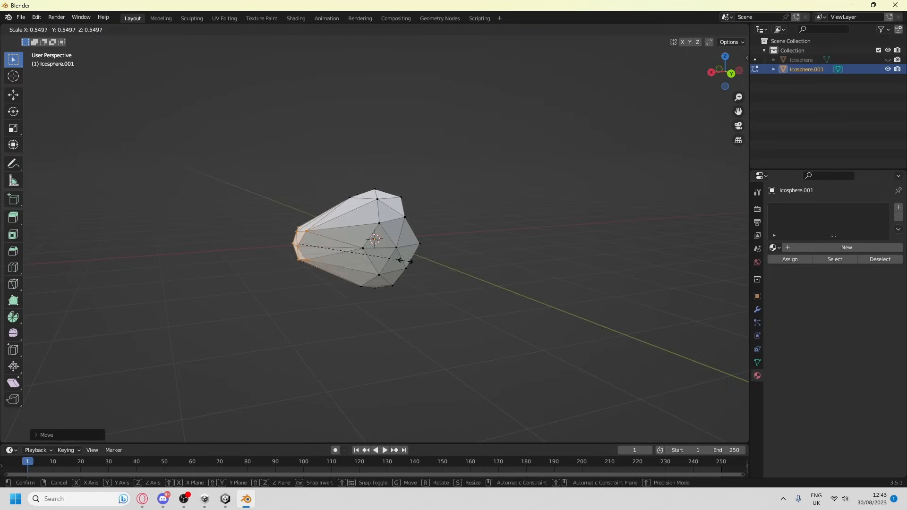
pyautogui.click(403, 259)
# Scale the vertices around the recess in the flashlight head's wide end and return to Object Mode
pyautogui.press('Tab')
pyautogui.press('Tab')
pyautogui.moveTo(462, 313); pyautogui.dragTo(430, 295, button='middle')
pyautogui.press('g')
pyautogui.press('Tab')
pyautogui.press('Tab')
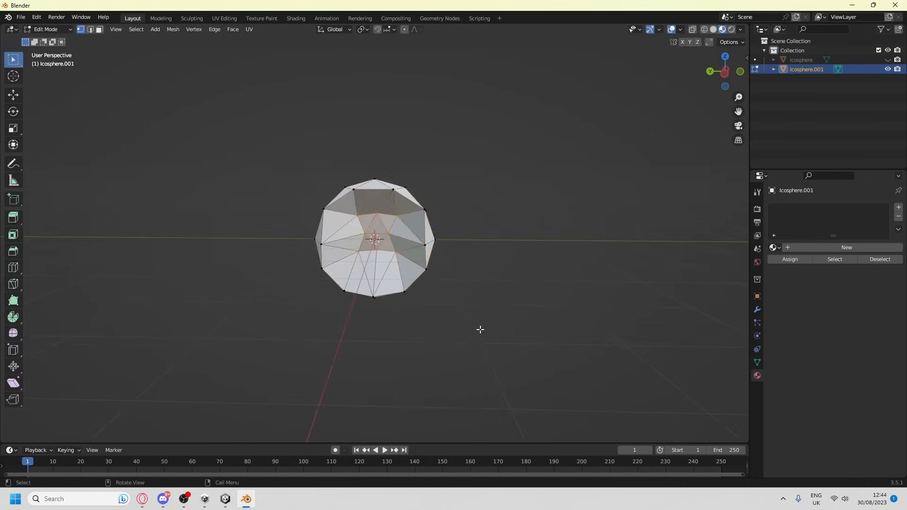
pyautogui.scroll(6, 479, 328)
pyautogui.click(410, 224)
pyautogui.keyDown('shift'); pyautogui.click(350, 224); pyautogui.keyUp('shift')
pyautogui.press('s')
pyautogui.click(166, 287)
pyautogui.press('Tab')
pyautogui.moveTo(199, 294); pyautogui.dragTo(159, 300, button='middle')
pyautogui.scroll(-4, 121, 301)
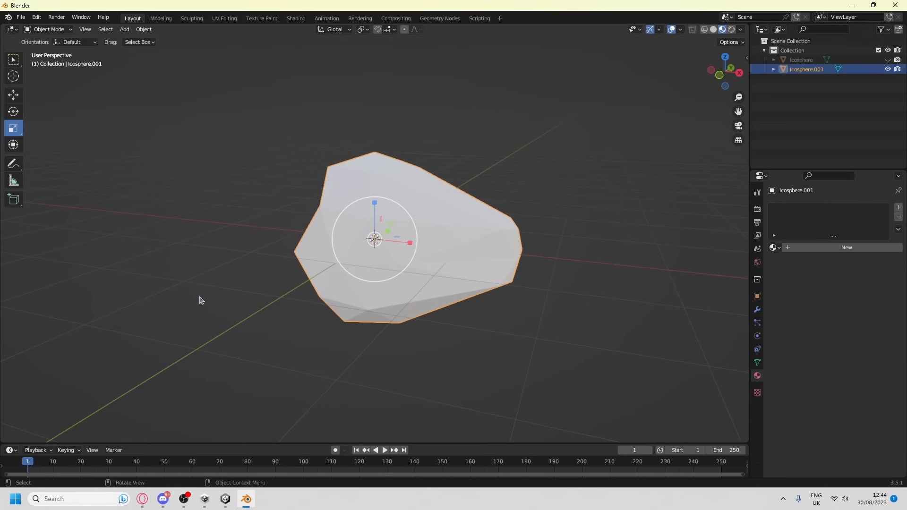
# Unhide the handle and give the flashlight head a new material with a grey base color
pyautogui.click(888, 59)
pyautogui.moveTo(614, 170); pyautogui.dragTo(486, 180, button='middle')
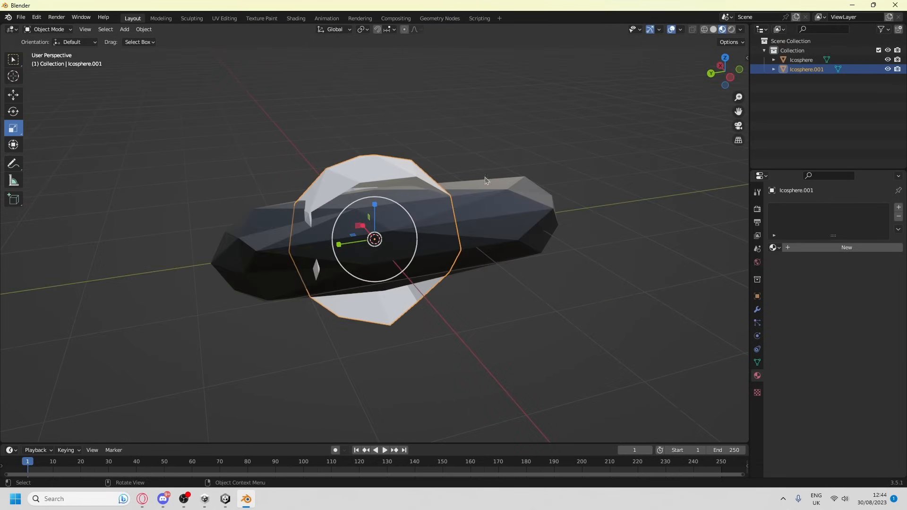
pyautogui.moveTo(423, 220); pyautogui.dragTo(465, 219, button='middle')
pyautogui.click(846, 247)
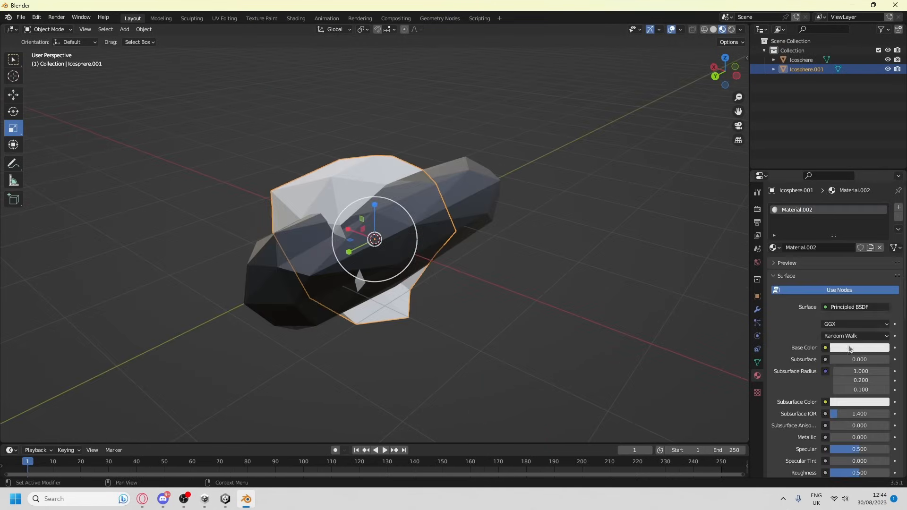
pyautogui.click(850, 348)
pyautogui.moveTo(882, 220); pyautogui.dragTo(883, 255)
# Rotate the flashlight head 90° about the global Z axis
pyautogui.click(14, 112)
pyautogui.moveTo(373, 256); pyautogui.dragTo(161, 400)
pyautogui.click(37, 435)
pyautogui.doubleClick(120, 390)
pyautogui.write('90')
pyautogui.press('Return')
# Move the flashlight head along Y onto the negative-Y end of the handle
pyautogui.moveTo(496, 307); pyautogui.dragTo(433, 277, button='middle')
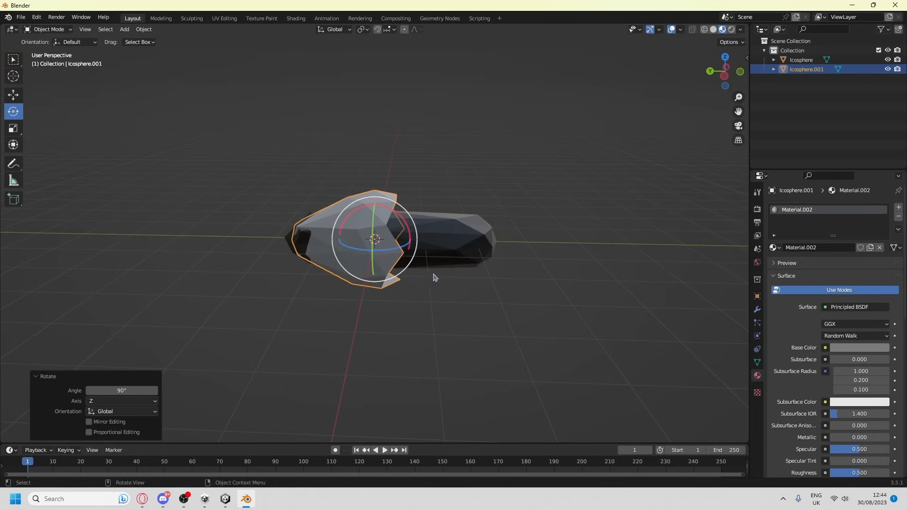
pyautogui.press('g')
pyautogui.press('y')
pyautogui.click(623, 269)
# Examine the flashlight from several angles, especially the joint between the head and the handle
pyautogui.moveTo(548, 303); pyautogui.dragTo(415, 265, button='middle')
pyautogui.scroll(-5, 415, 264)
pyautogui.press('a')
pyautogui.click(472, 302)
pyautogui.scroll(6, 416, 302)
pyautogui.moveTo(416, 302); pyautogui.dragTo(200, 259, button='middle')
pyautogui.moveTo(353, 164); pyautogui.dragTo(279, 274, button='middle')
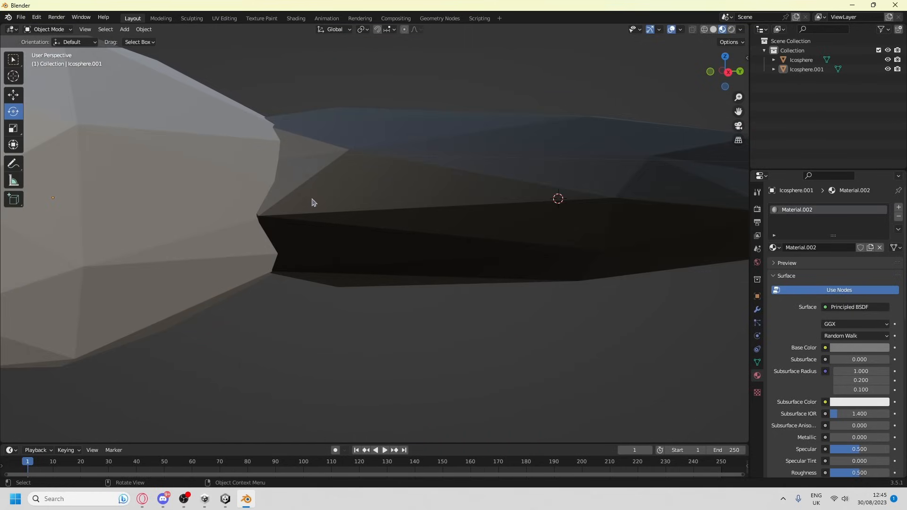
pyautogui.moveTo(312, 203); pyautogui.dragTo(297, 220, button='middle')
pyautogui.scroll(-5, 296, 220)
# Join the flashlight head and the handle into one object and rename it Torch
pyautogui.click(311, 225)
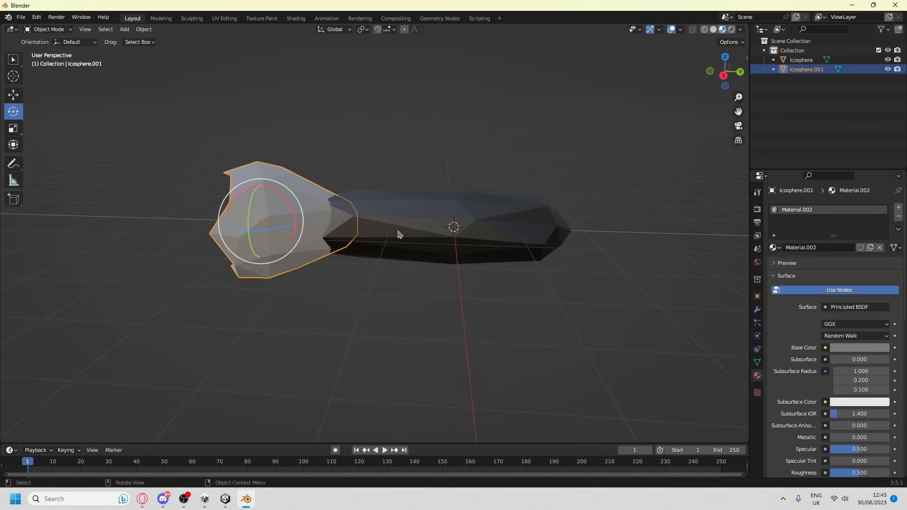
pyautogui.moveTo(625, 356); pyautogui.dragTo(156, 128)
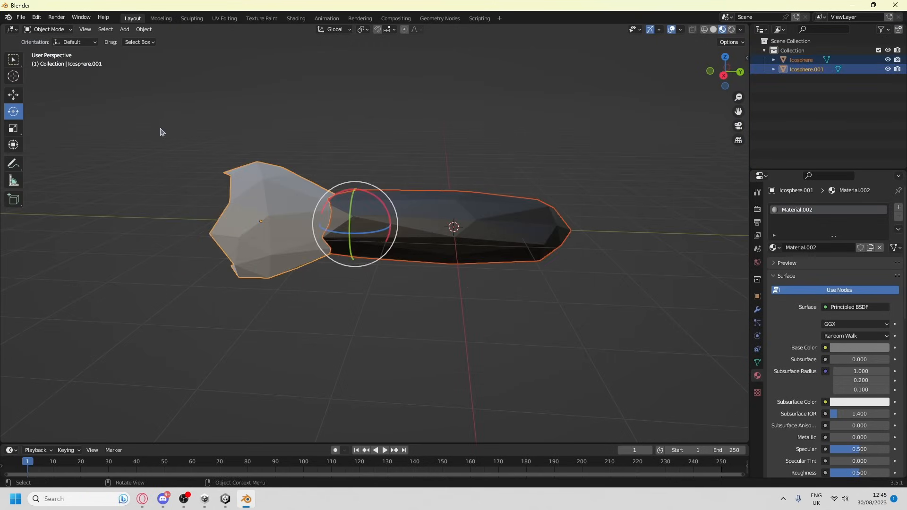
pyautogui.hotkey('ctrl', 'j')
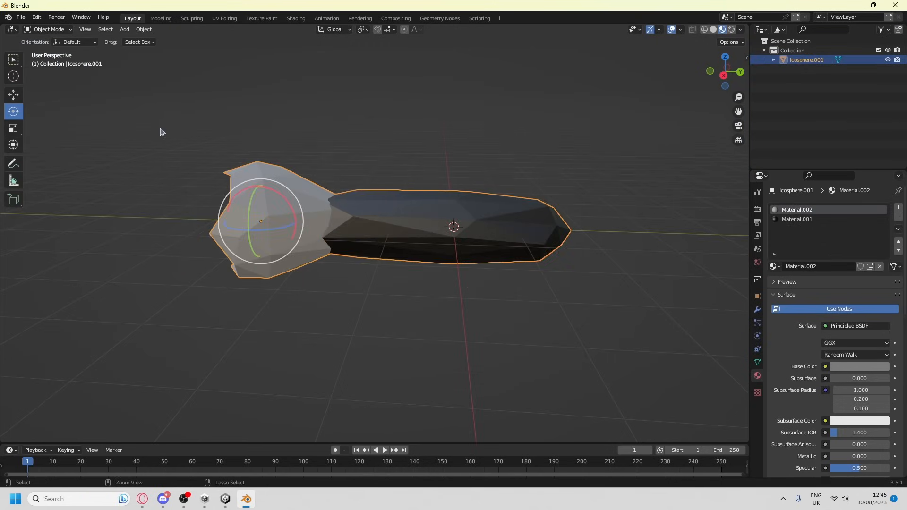
pyautogui.doubleClick(806, 60)
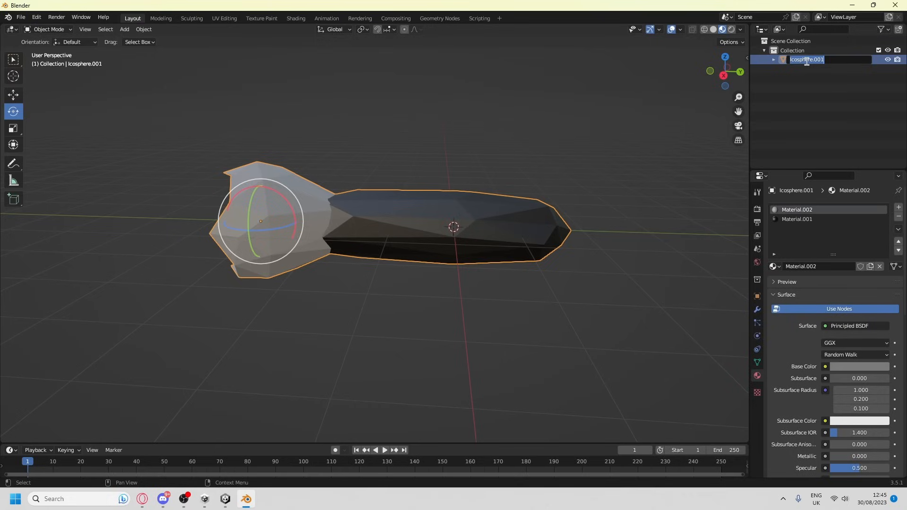
pyautogui.write('Torch')
pyautogui.press('Return')
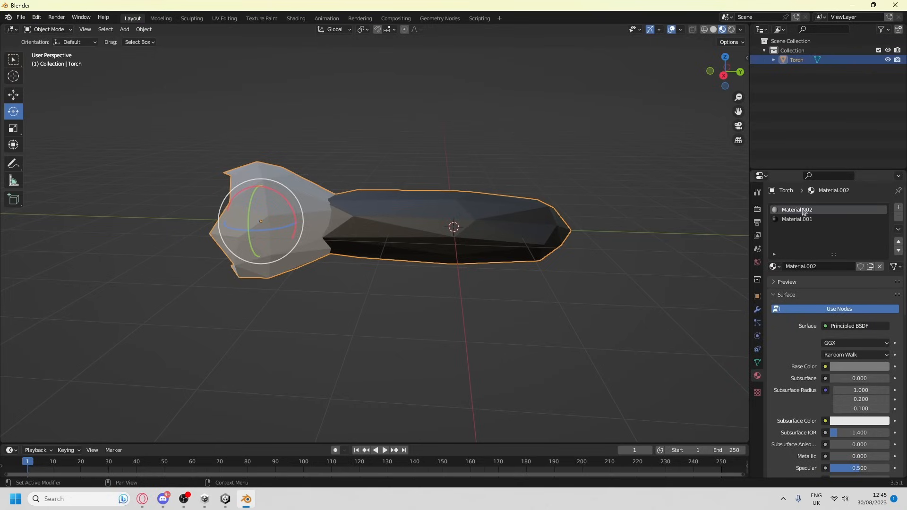
# Remove the grey material from the Torch's first slot and assign Material.001 to the whole mesh
pyautogui.click(880, 267)
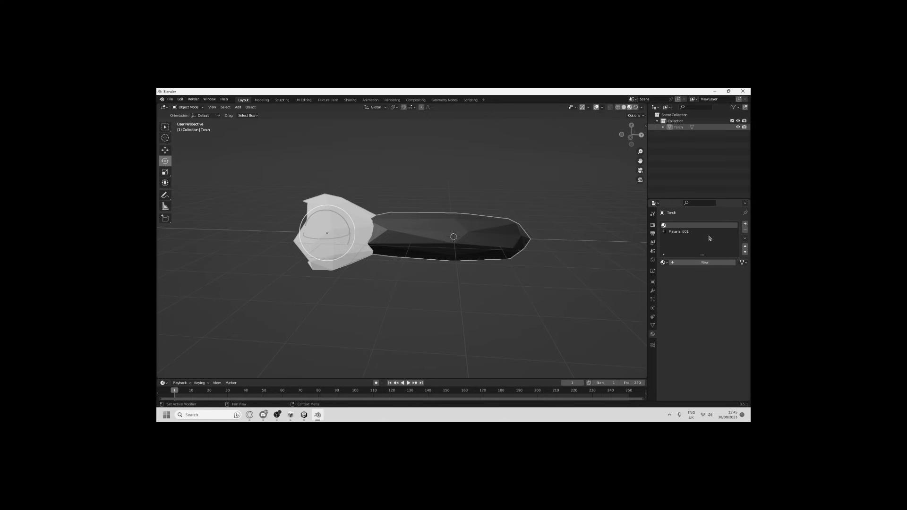
pyautogui.click(710, 231)
pyautogui.press('Tab')
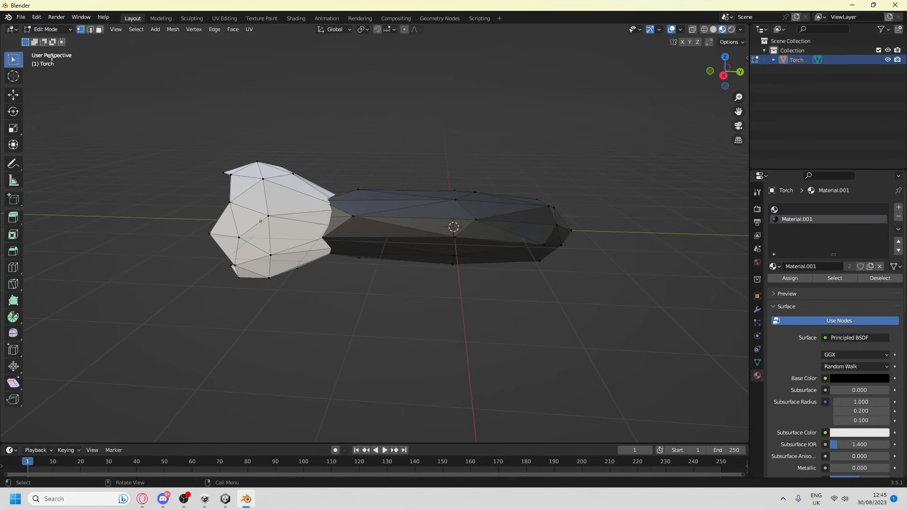
pyautogui.press('l')
pyautogui.click(790, 278)
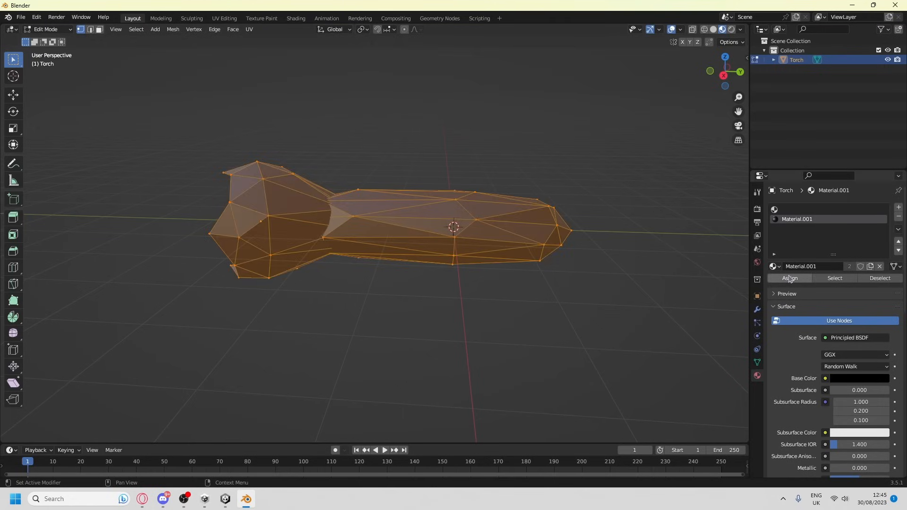
pyautogui.press('Tab')
pyautogui.moveTo(490, 312); pyautogui.dragTo(406, 326, button='middle')
pyautogui.click(226, 500)
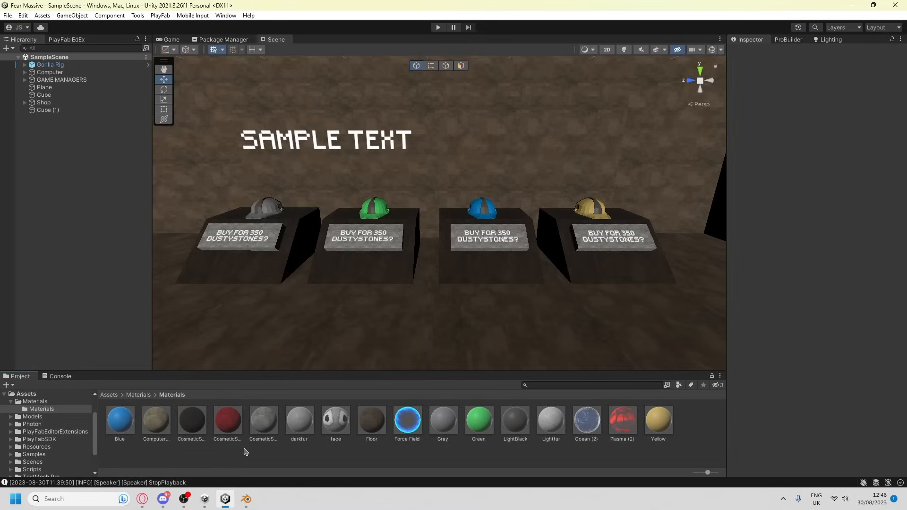
pyautogui.click(246, 499)
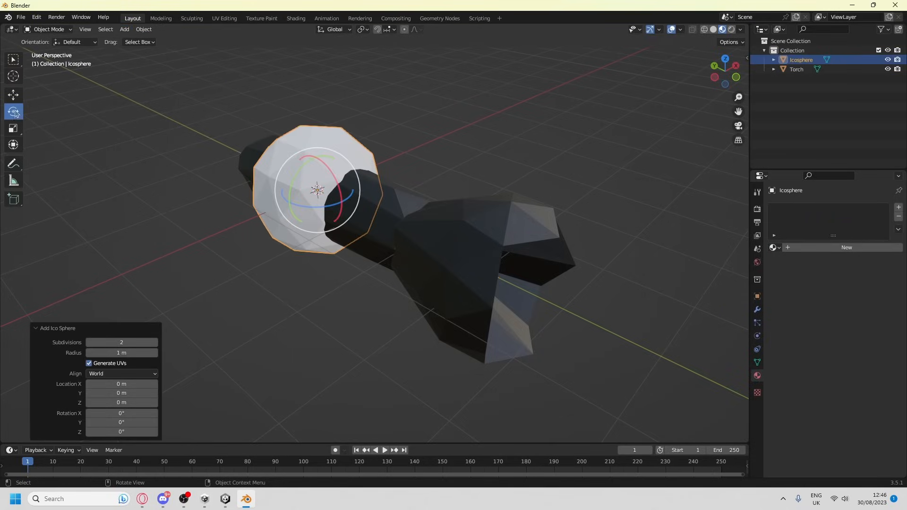
# Scale the new ico sphere to 0.583 and move it about 3.1 m along negative Y into the flashlight head's opening
pyautogui.click(13, 128)
pyautogui.press('s')
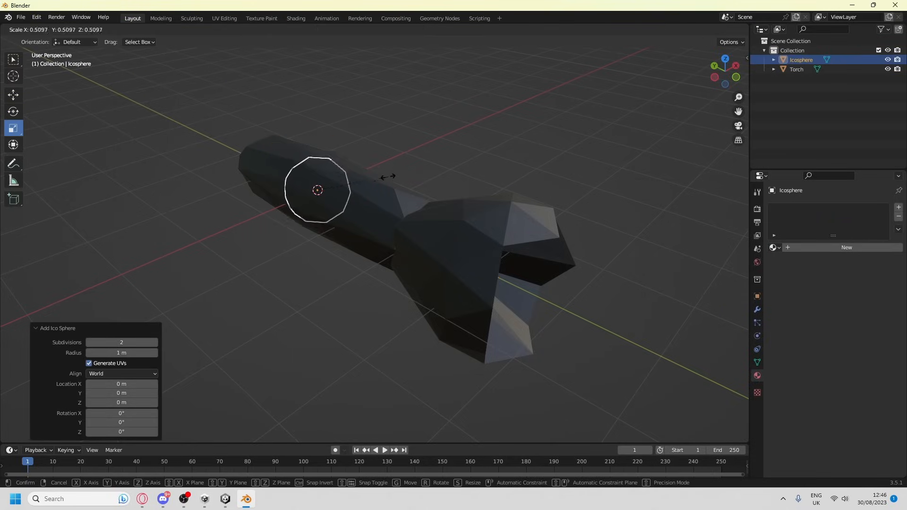
pyautogui.click(387, 177)
pyautogui.press('g')
pyautogui.press('y')
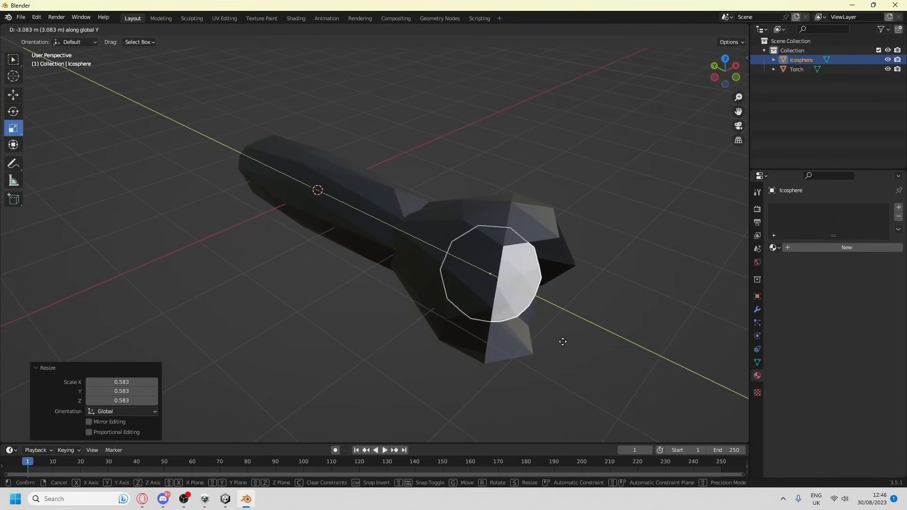
pyautogui.click(563, 340)
# Give the small ico sphere in the flashlight head a new material with a warm yellow base color
pyautogui.moveTo(563, 340); pyautogui.dragTo(599, 356, button='middle')
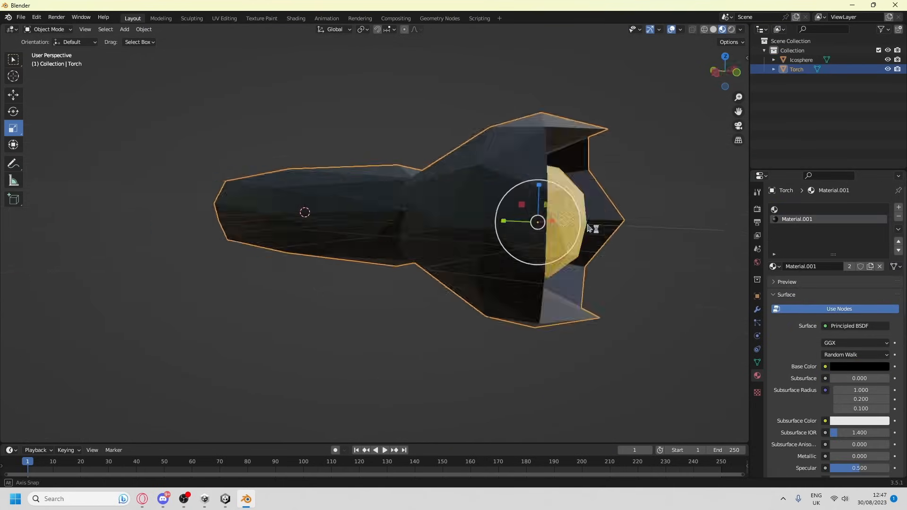
pyautogui.moveTo(588, 229); pyautogui.dragTo(601, 369, button='middle')
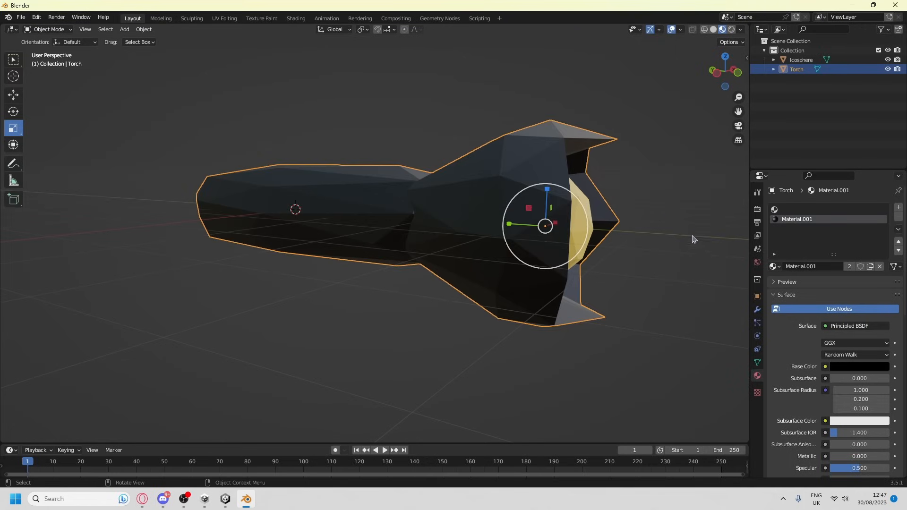
# Move the protruding vertices on the flashlight head's front rim along Y to even out the opening
pyautogui.press('Tab')
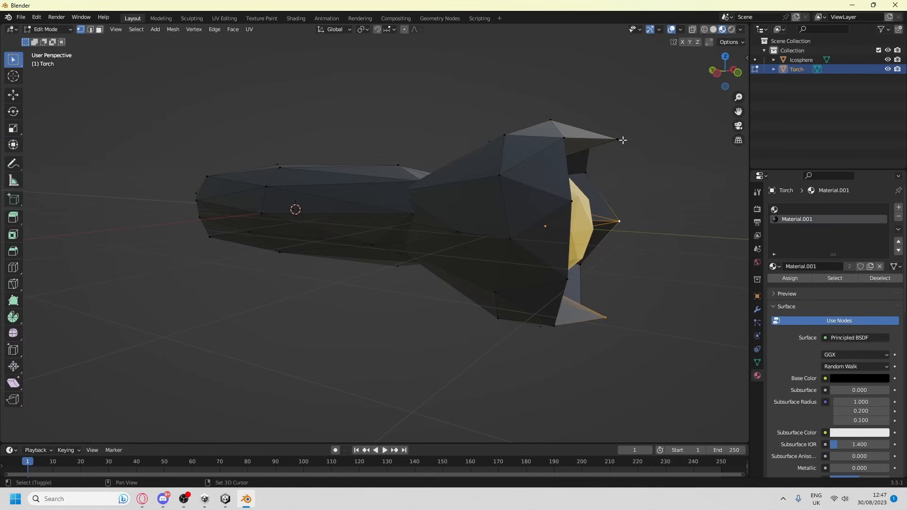
pyautogui.keyDown('shift'); pyautogui.click(622, 140); pyautogui.keyUp('shift')
pyautogui.click(717, 73)
pyautogui.press('g')
pyautogui.press('y')
pyautogui.click(446, 274)
# In a wireframe top view, move the remaining protruding rim vertex about 0.19 m along Y, then restore material preview shading
pyautogui.moveTo(446, 274); pyautogui.dragTo(334, 279, button='middle')
pyautogui.click(692, 30)
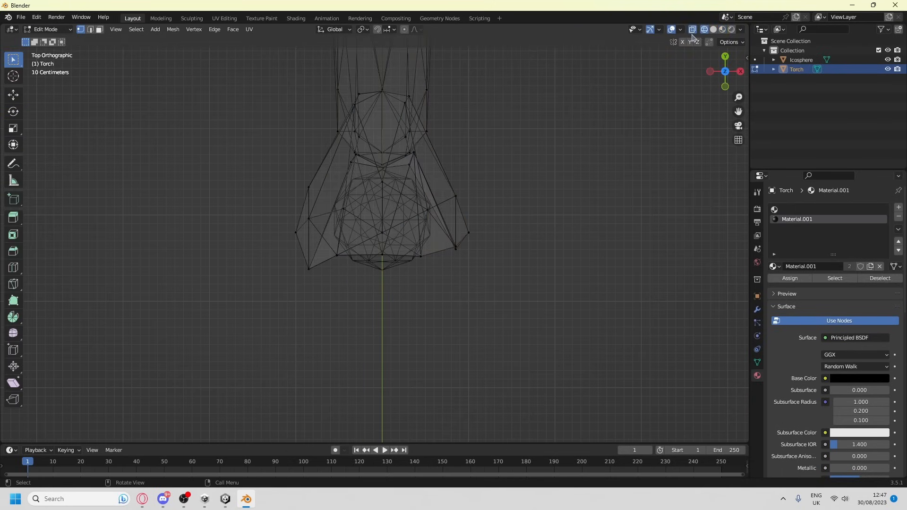
pyautogui.click(309, 269)
pyautogui.press('g')
pyautogui.press('y')
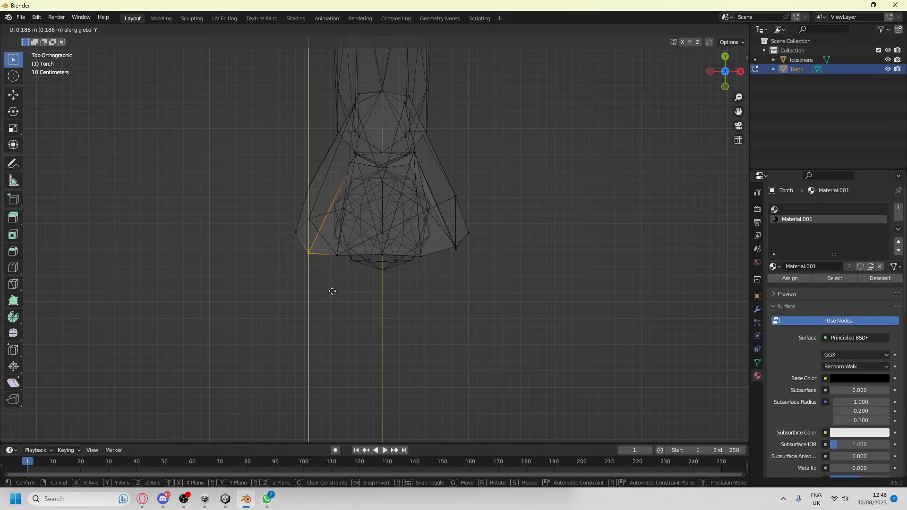
pyautogui.click(332, 289)
pyautogui.moveTo(431, 317); pyautogui.dragTo(746, 31, button='middle')
pyautogui.click(727, 30)
pyautogui.moveTo(493, 173)
pyautogui.mouseDown(button='middle')
pyautogui.moveTo(360, 314)
pyautogui.moveTo(436, 391)
pyautogui.moveTo(472, 231)
pyautogui.mouseUp(button='middle')
# Join the bulb sphere and the Torch into one object and save the file as horrortorch.blend in Downloads
pyautogui.press('Tab')
pyautogui.press('a')
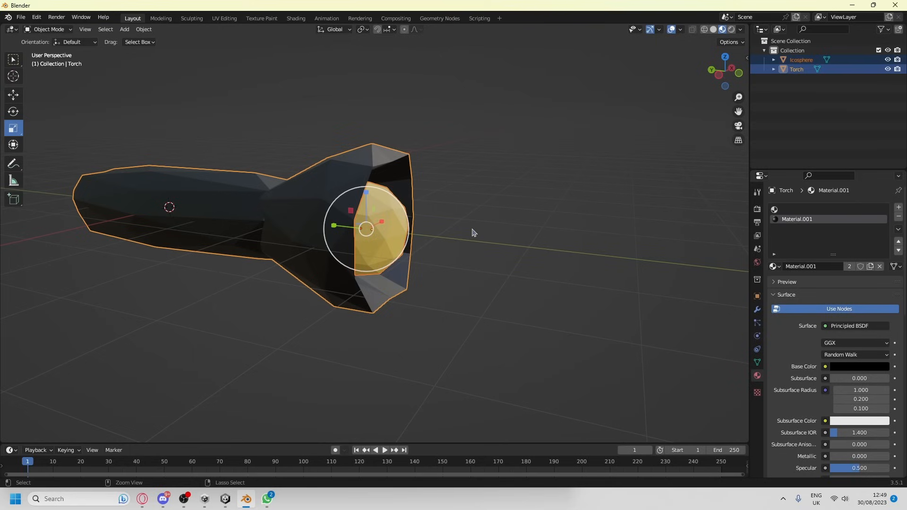
pyautogui.hotkey('ctrl', 'j')
pyautogui.click(774, 60)
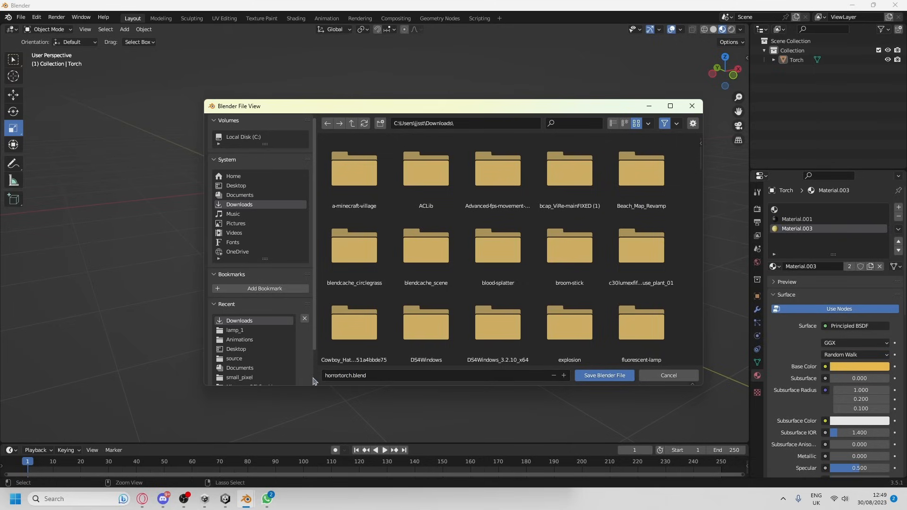
pyautogui.click(596, 376)
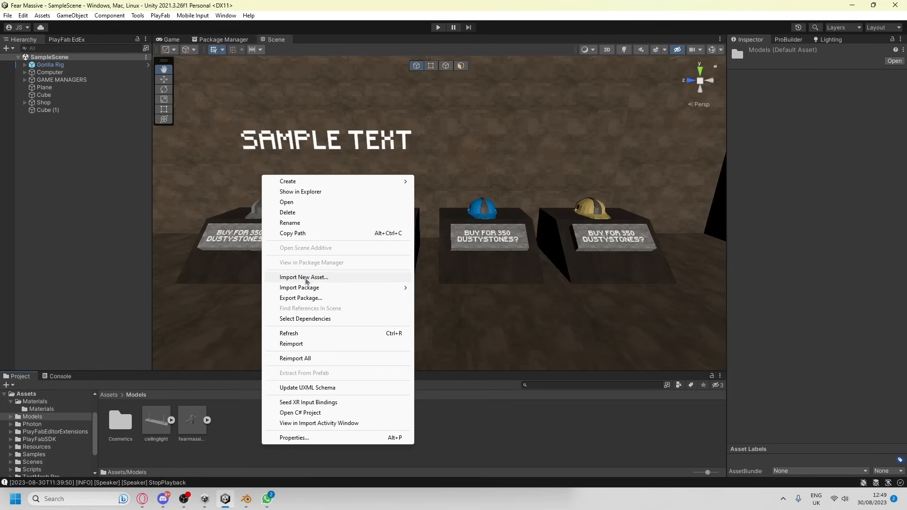
# Switch to Unity and import horrortorch.fbx from Downloads into the Models folder
pyautogui.click(306, 282)
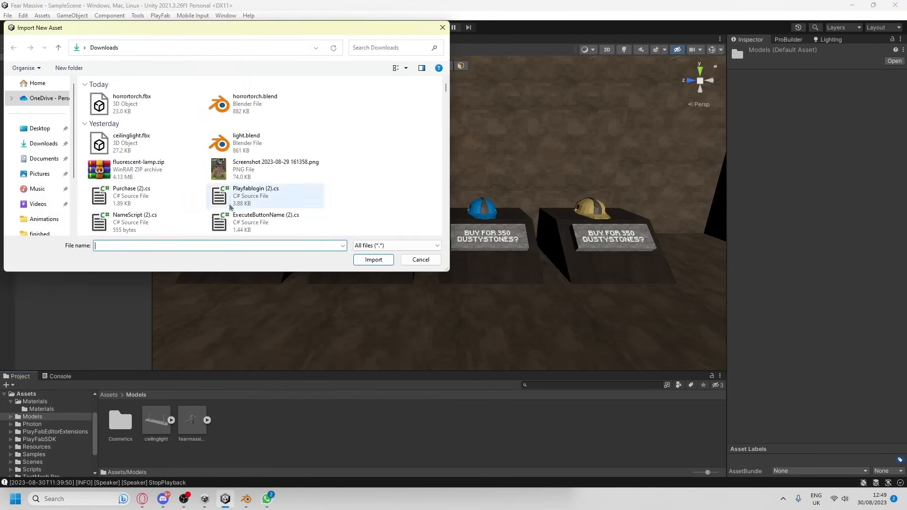
pyautogui.click(142, 103)
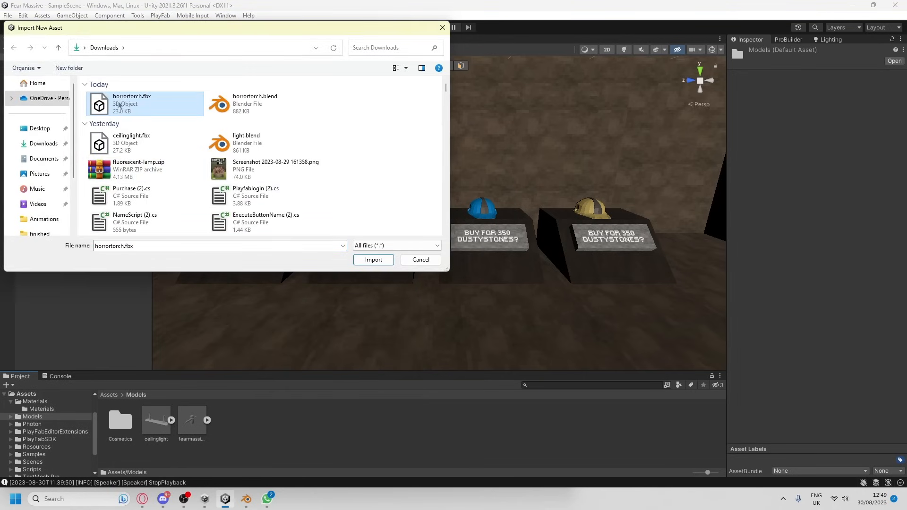
pyautogui.click(374, 259)
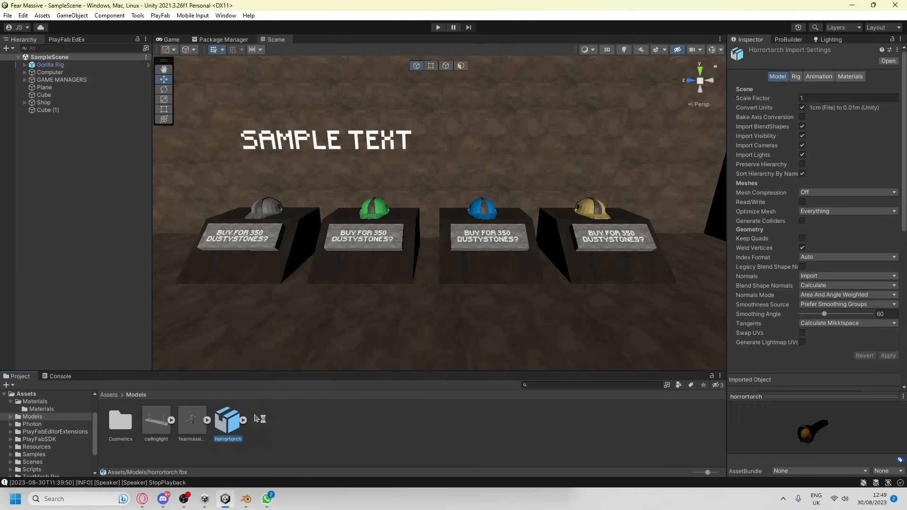
# Place the imported horrortorch model in the sample scene in front of the shop stands
pyautogui.moveTo(224, 428); pyautogui.dragTo(382, 277)
pyautogui.moveTo(338, 292); pyautogui.dragTo(455, 286, button='right')
pyautogui.press('w')
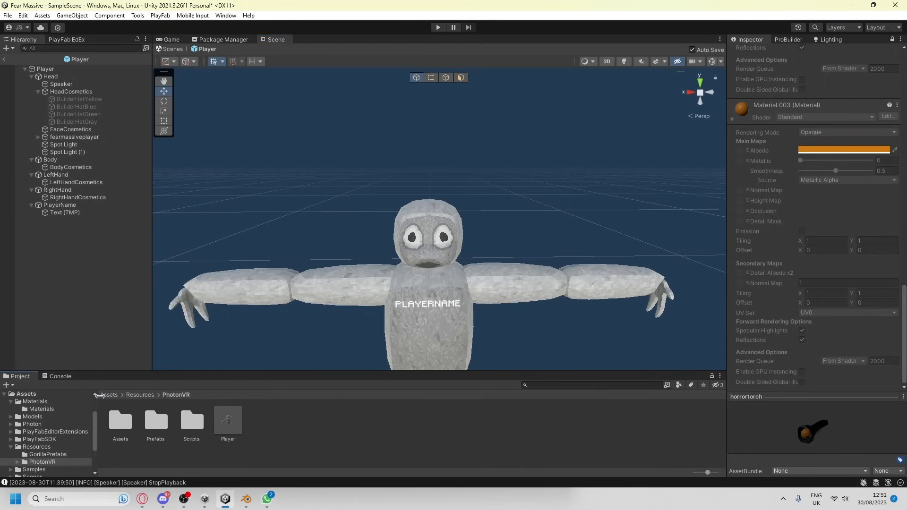
# Add the horrortorch model from the Models folder to the Player prefab
pyautogui.click(110, 395)
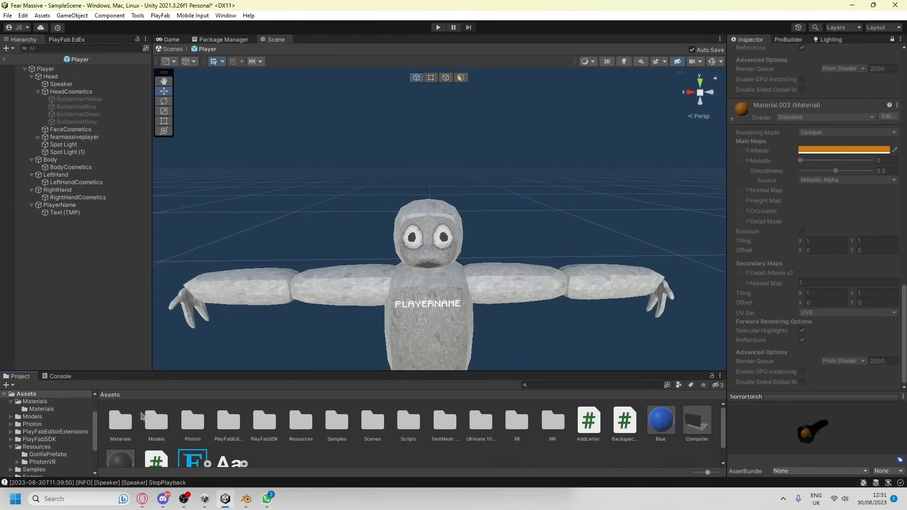
pyautogui.doubleClick(162, 424)
pyautogui.click(228, 430)
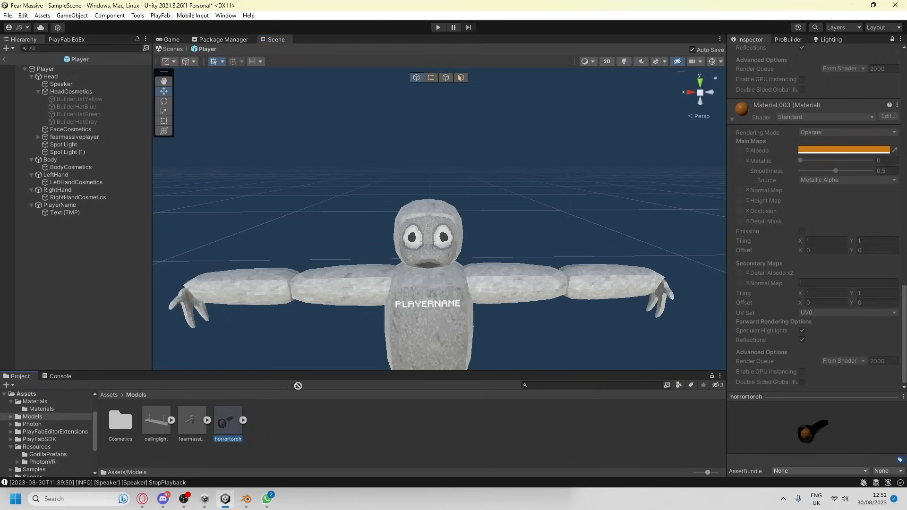
pyautogui.moveTo(298, 386); pyautogui.dragTo(442, 286)
# Scale the horrortorch down uniformly to suit the size of the player's head
pyautogui.moveTo(442, 286); pyautogui.dragTo(621, 281, button='right')
pyautogui.press('s')
pyautogui.press('w')
pyautogui.click(164, 111)
pyautogui.moveTo(509, 263); pyautogui.dragTo(501, 300)
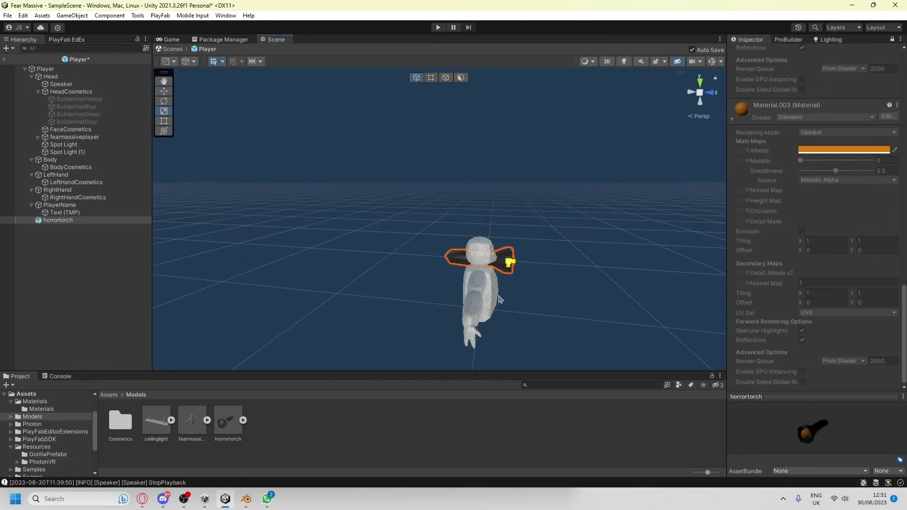
pyautogui.moveTo(501, 300); pyautogui.dragTo(503, 199, button='right')
# Move the horrortorch up from the mouth area to the player's forehead
pyautogui.click(501, 201)
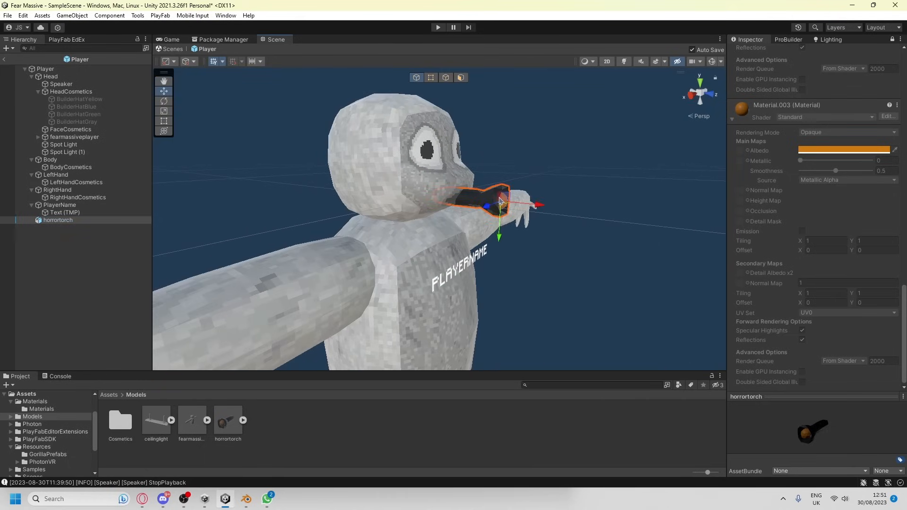
pyautogui.moveTo(508, 191); pyautogui.dragTo(477, 118)
pyautogui.scroll(-6, 501, 132)
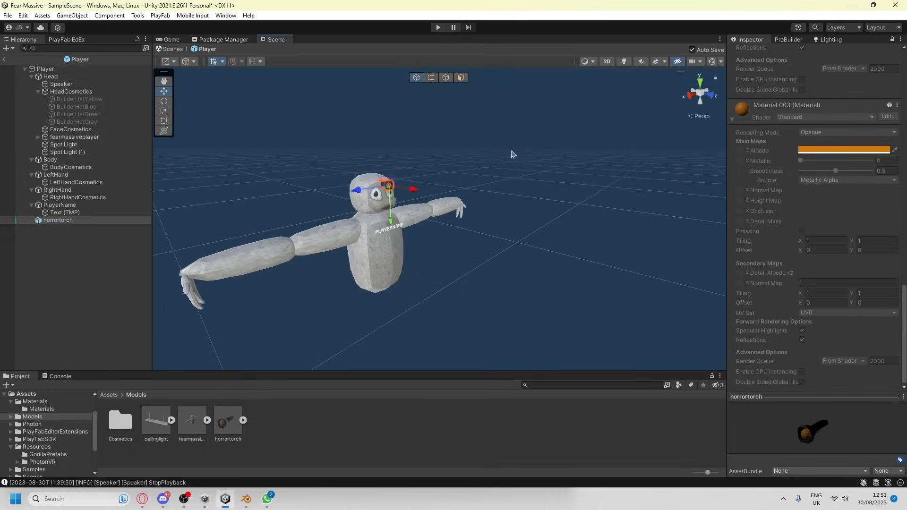
# Examine the torch's placement on the player's head from several angles, including its fit under the builder hat
pyautogui.click(512, 154)
pyautogui.moveTo(501, 142); pyautogui.dragTo(361, 123, button='right')
pyautogui.scroll(5, 401, 174)
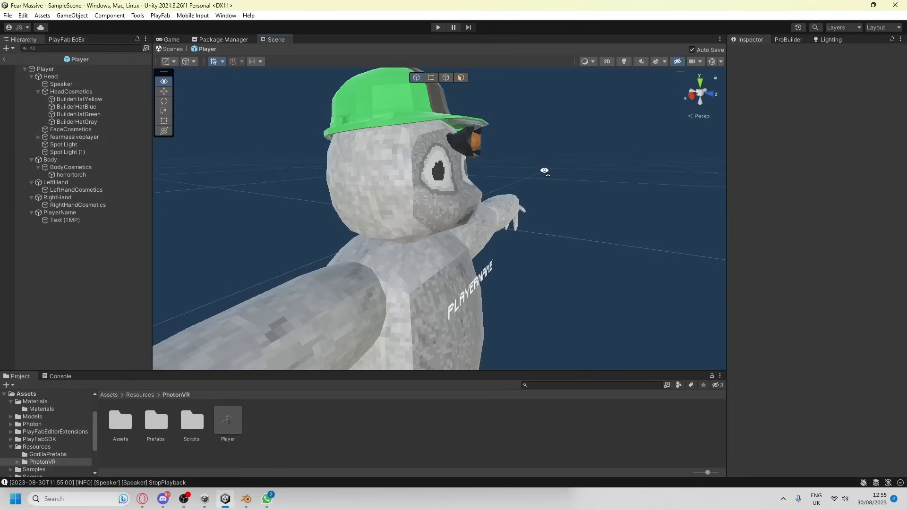
pyautogui.moveTo(500, 208); pyautogui.dragTo(548, 166, button='right')
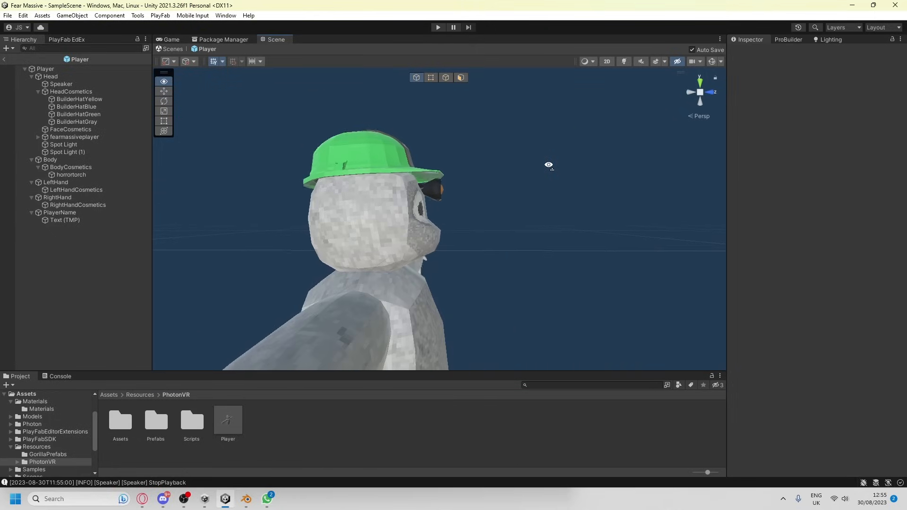
pyautogui.scroll(6, 536, 182)
# Apply the black cosmetic material from the inner Materials folder to the torch's body
pyautogui.click(110, 396)
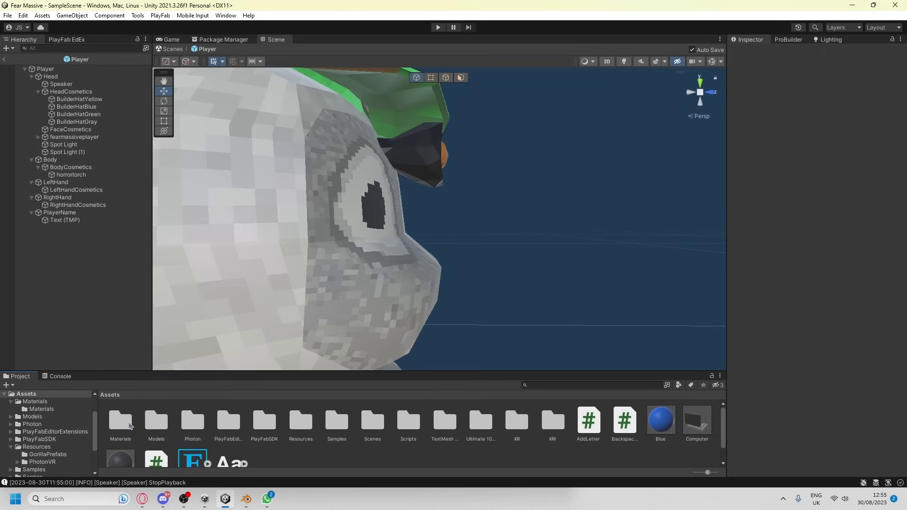
pyautogui.doubleClick(123, 422)
pyautogui.moveTo(198, 429); pyautogui.dragTo(449, 244)
pyautogui.moveTo(489, 248); pyautogui.dragTo(385, 255, button='right')
pyautogui.press('d')
pyautogui.press('w')
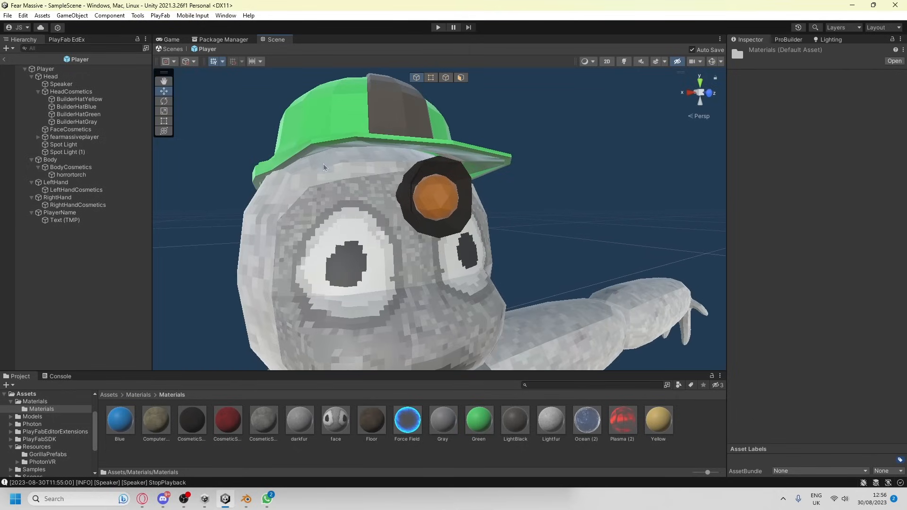
# Duplicate the ComputerButtons material, rename the copy torchLight and set its albedo color to FFC700
pyautogui.click(156, 421)
pyautogui.hotkey('ctrl', 'd')
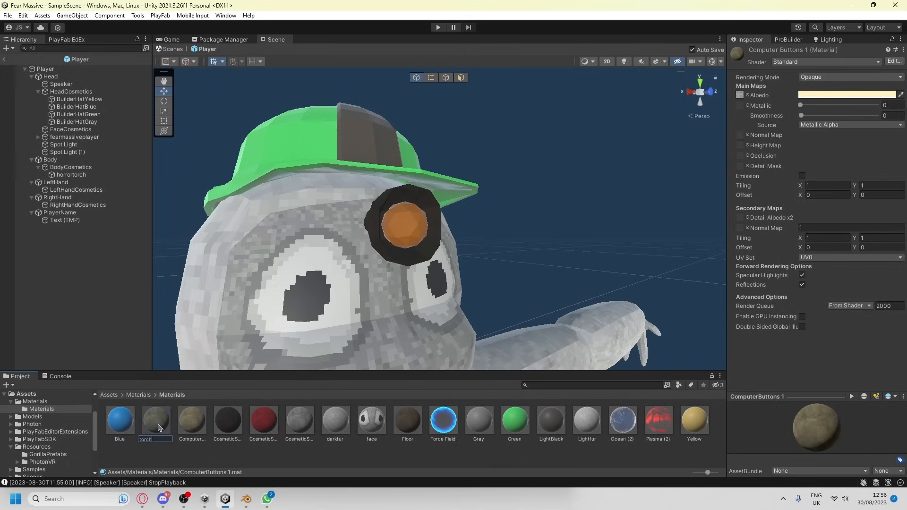
pyautogui.write('ght')
pyautogui.press('Return')
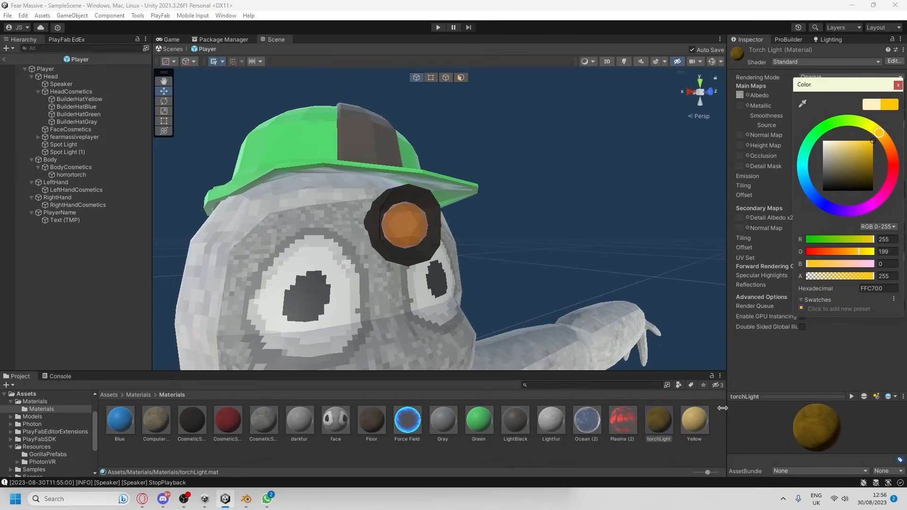
# Apply the torchLight material to the torch's bulb
pyautogui.moveTo(406, 234); pyautogui.dragTo(626, 206, button='middle')
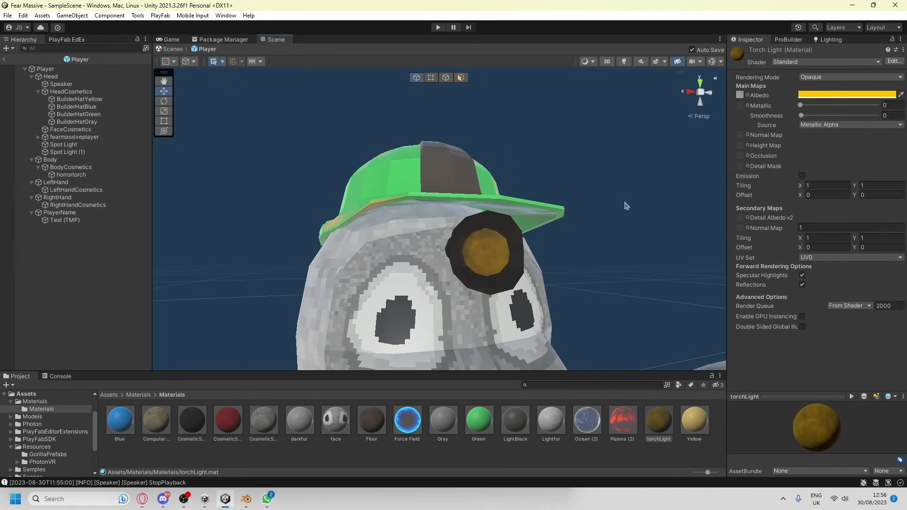
# Move the horrortorch from BodyCosmetics into HeadCosmetics and deactivate the four BuilderHat objects
pyautogui.doubleClick(70, 174)
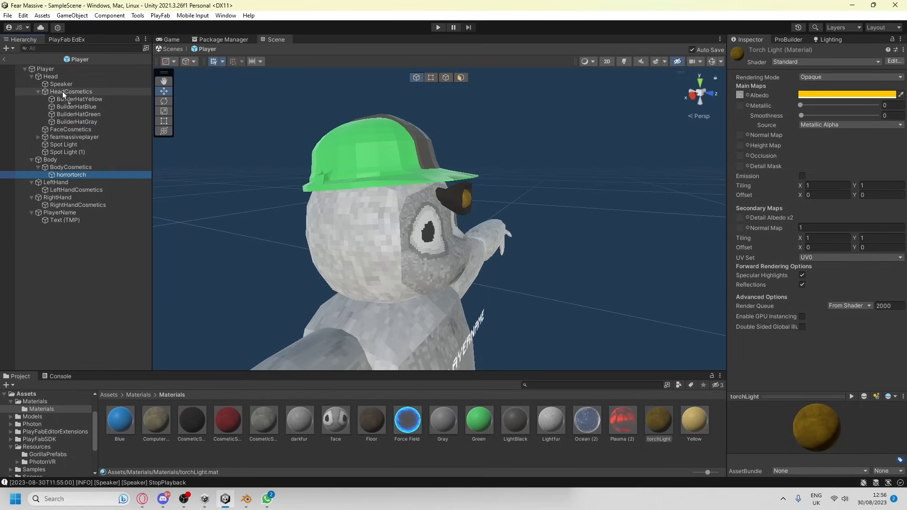
pyautogui.moveTo(62, 92); pyautogui.dragTo(63, 92)
pyautogui.click(76, 99)
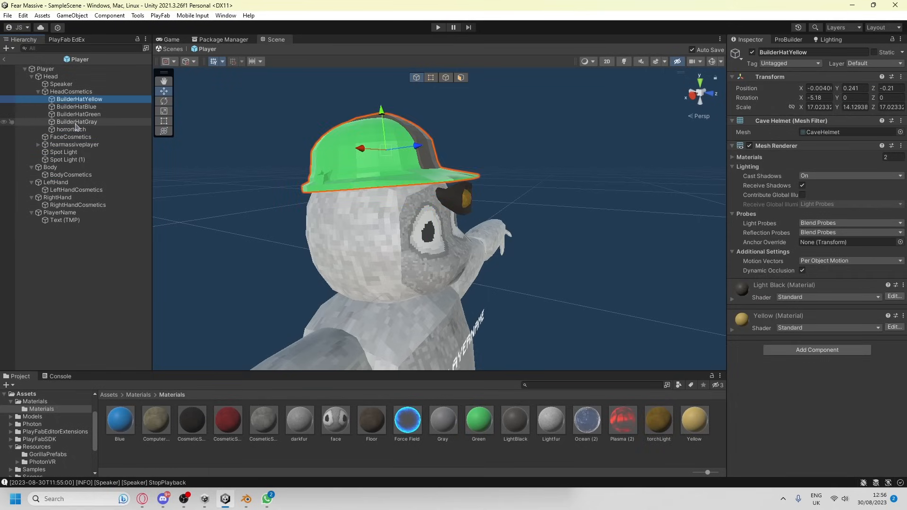
pyautogui.keyDown('shift'); pyautogui.click(76, 122); pyautogui.keyUp('shift')
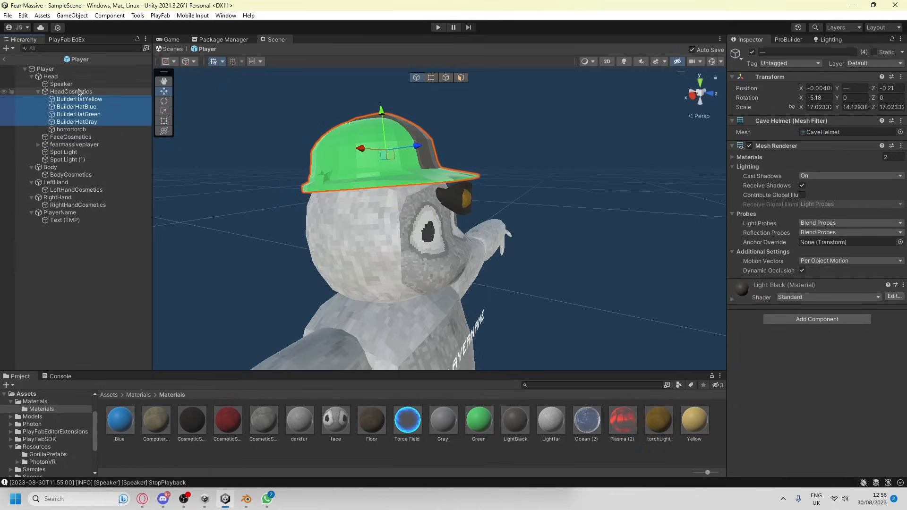
pyautogui.click(752, 52)
pyautogui.scroll(-2, 431, 148)
pyautogui.click(274, 148)
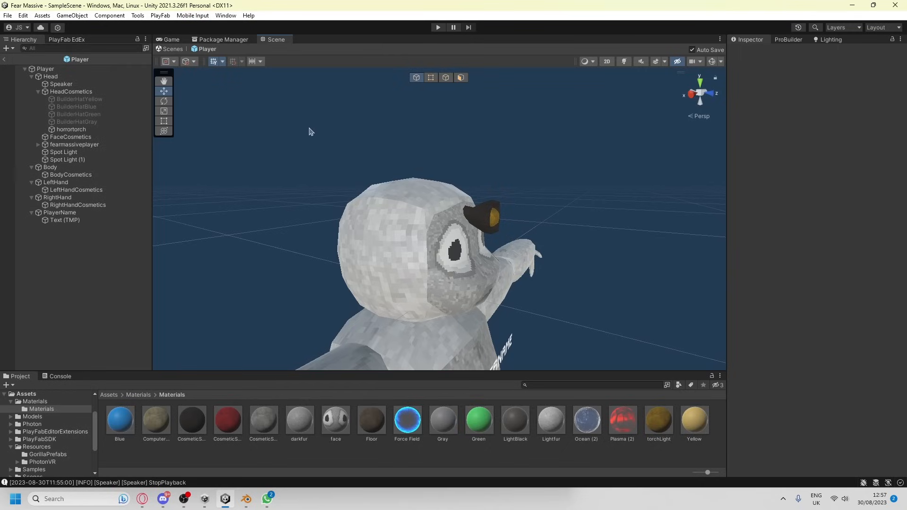
# Play-test the scene and inspect the horrortorch within the spawned player's HeadCosmetics
pyautogui.hotkey('ctrl', 'p')
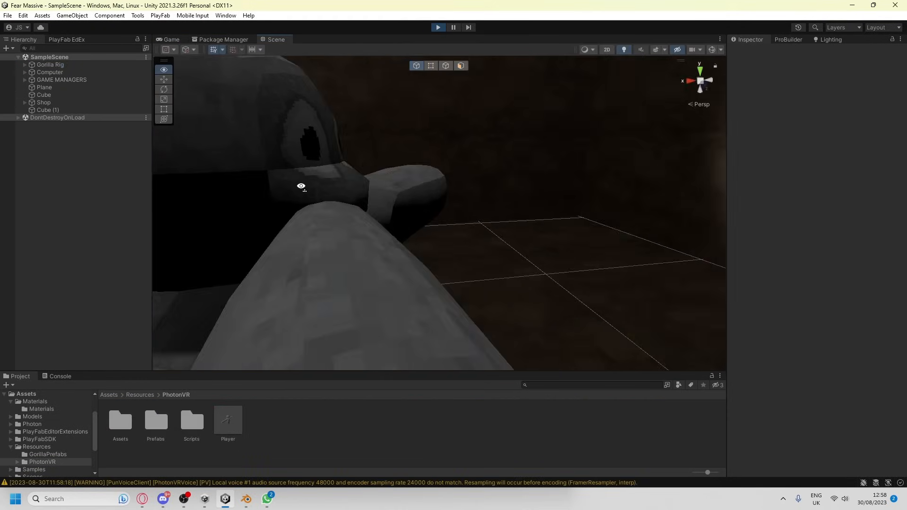
pyautogui.moveTo(300, 186); pyautogui.dragTo(249, 172, button='right')
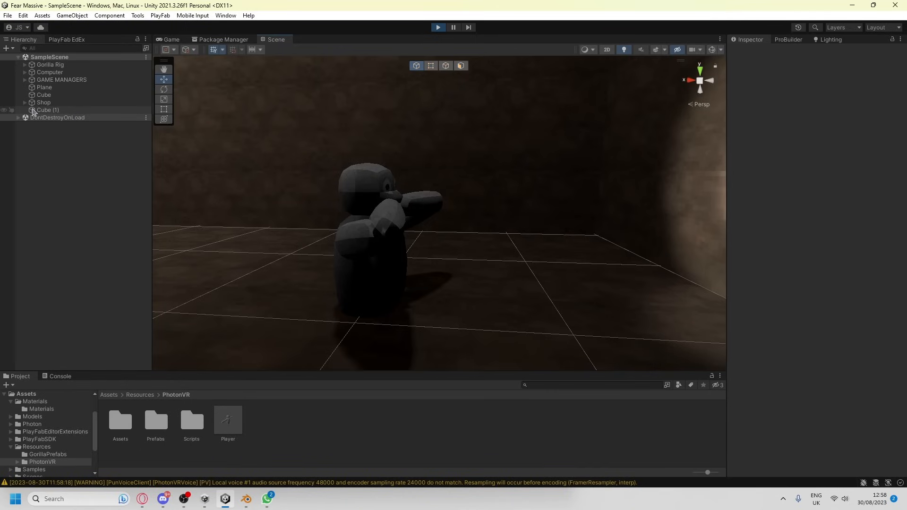
pyautogui.click(17, 118)
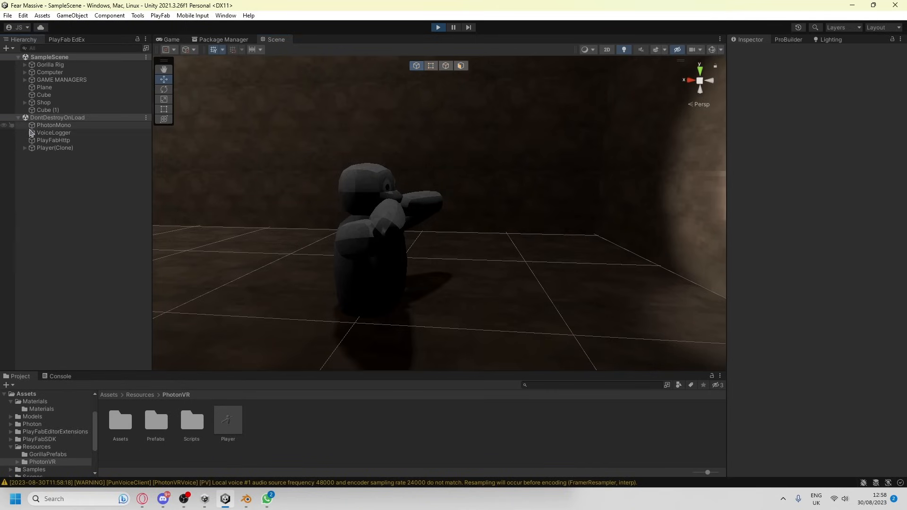
pyautogui.click(25, 148)
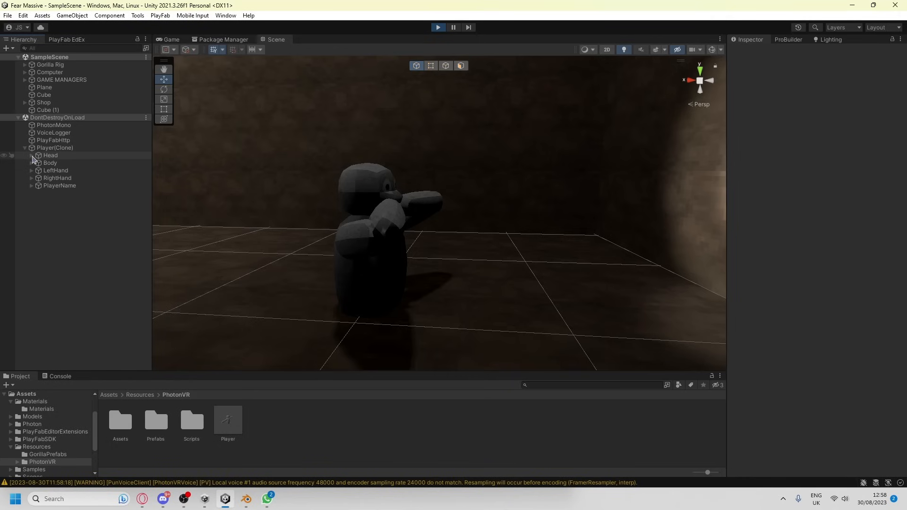
pyautogui.click(31, 155)
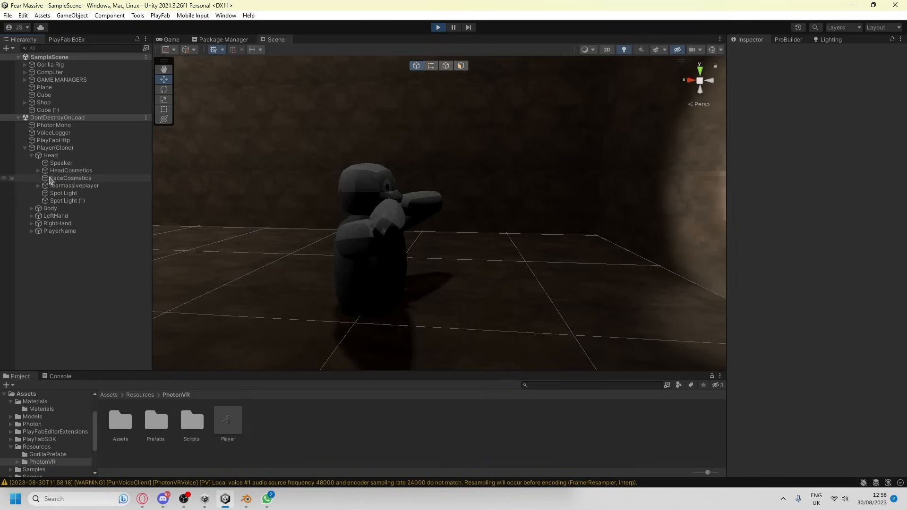
pyautogui.click(39, 171)
pyautogui.click(72, 209)
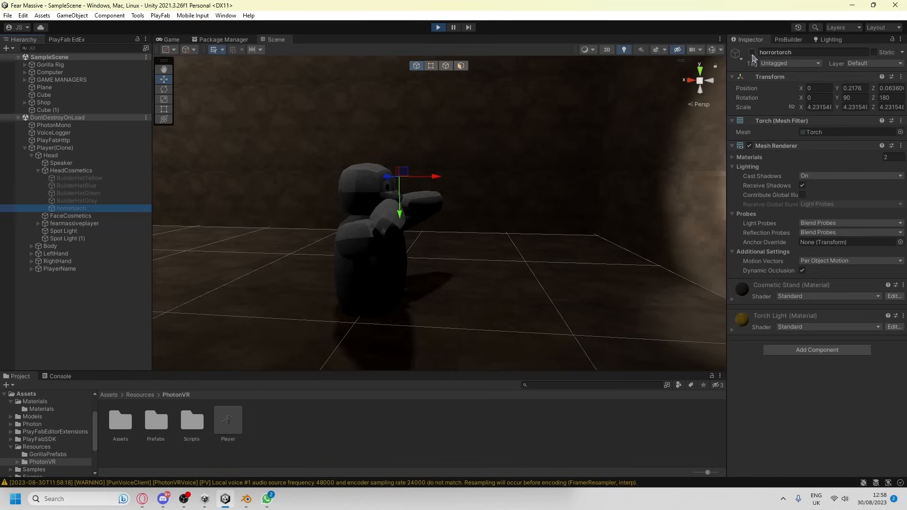
pyautogui.click(438, 27)
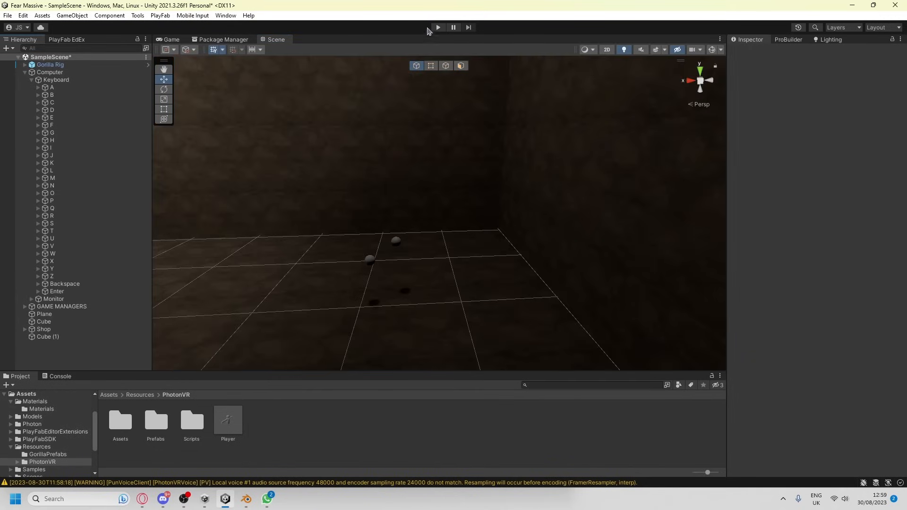
pyautogui.click(455, 28)
pyautogui.click(439, 28)
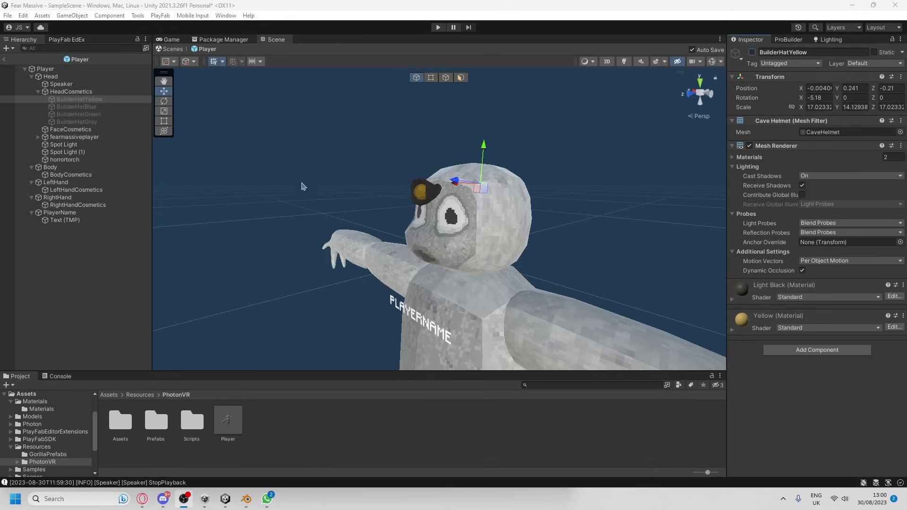
# Activate BuilderHatYellow in the Player prefab and examine how the torch fits beneath its brim
pyautogui.click(87, 160)
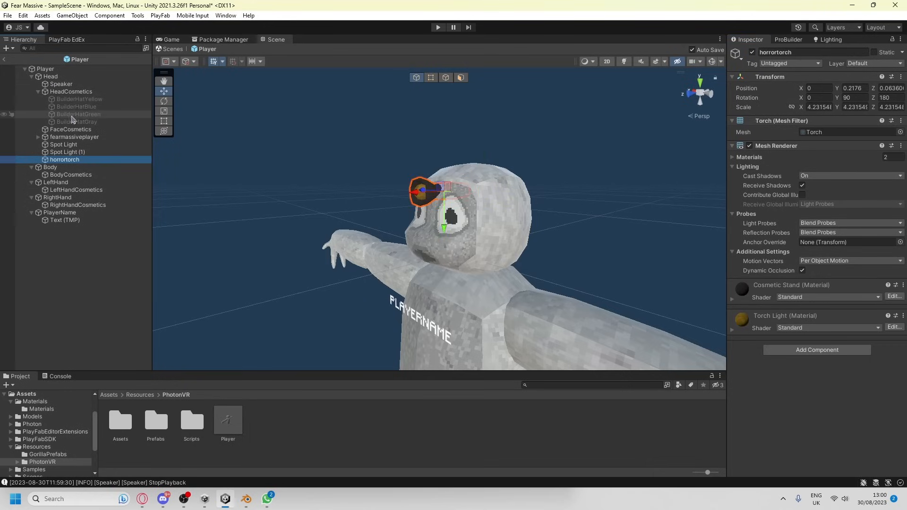
pyautogui.click(75, 99)
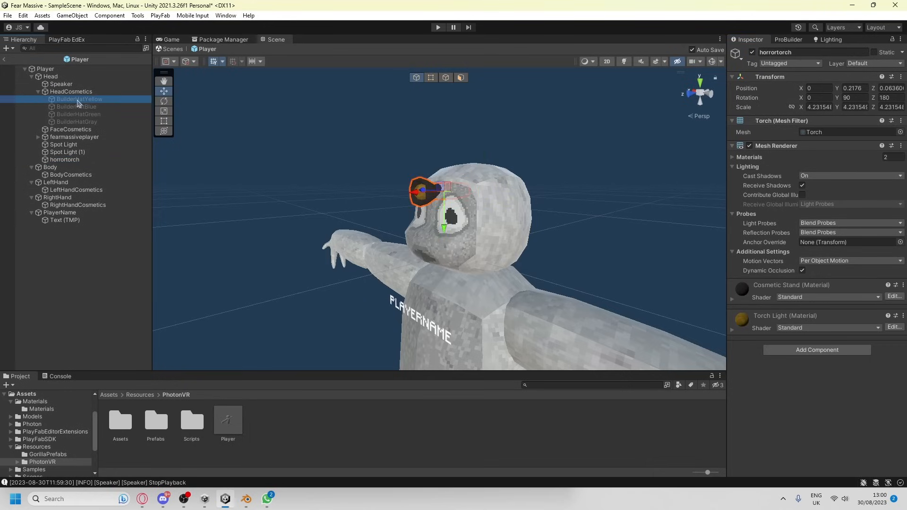
pyautogui.click(753, 53)
pyautogui.scroll(10, 474, 163)
pyautogui.moveTo(473, 163); pyautogui.dragTo(431, 154, button='right')
pyautogui.moveTo(385, 199); pyautogui.dragTo(400, 205, button='right')
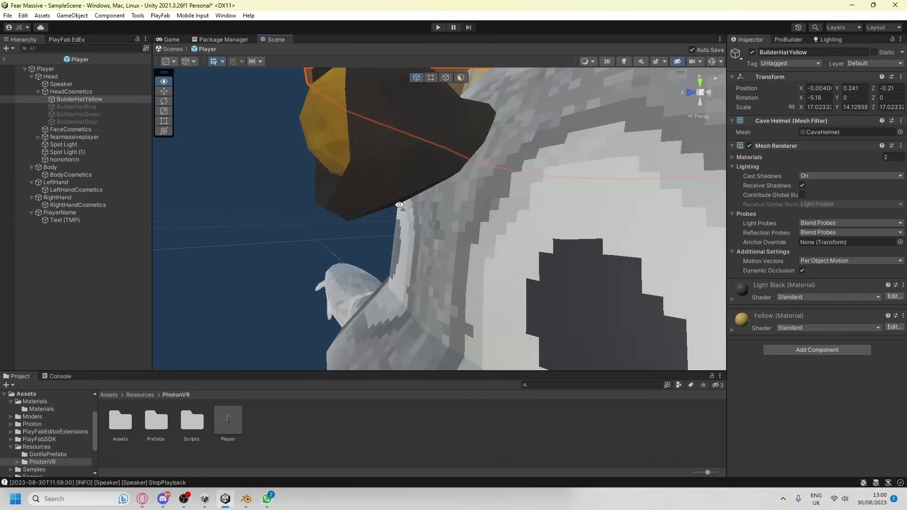
pyautogui.scroll(-10, 401, 206)
# Return to the main scene, run it and examine the torch on the spawned player's head
pyautogui.click(173, 49)
pyautogui.click(438, 27)
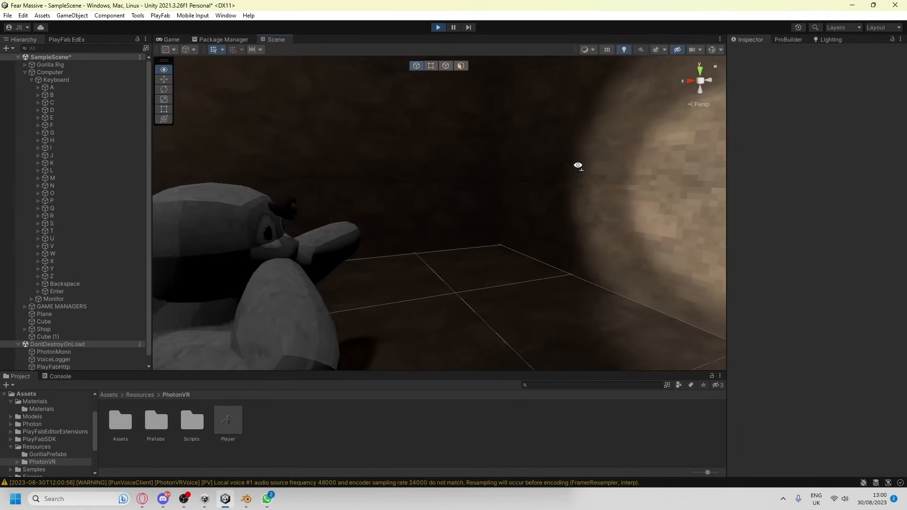
pyautogui.moveTo(576, 162); pyautogui.dragTo(388, 208, button='right')
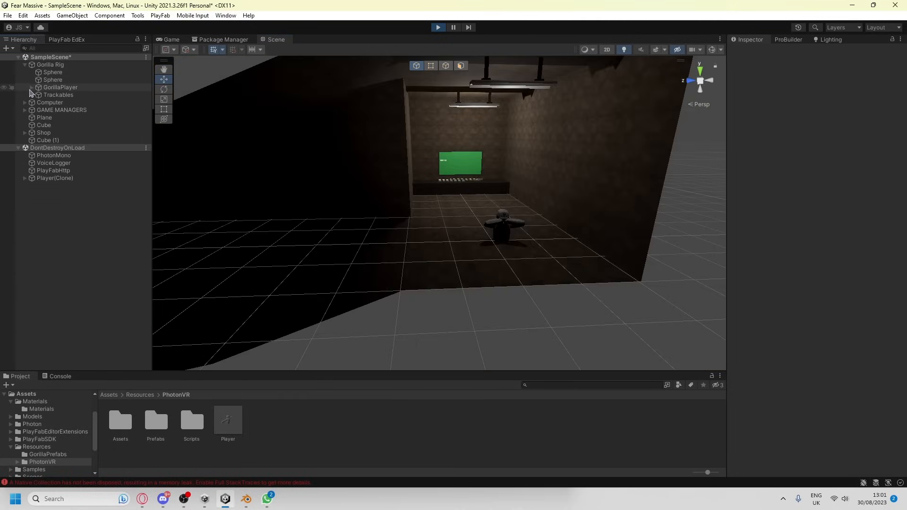
# In the running scene, reposition the LeftHand Controller and bring the Gorilla Rig to the shop's hat stands
pyautogui.click(31, 87)
pyautogui.click(76, 102)
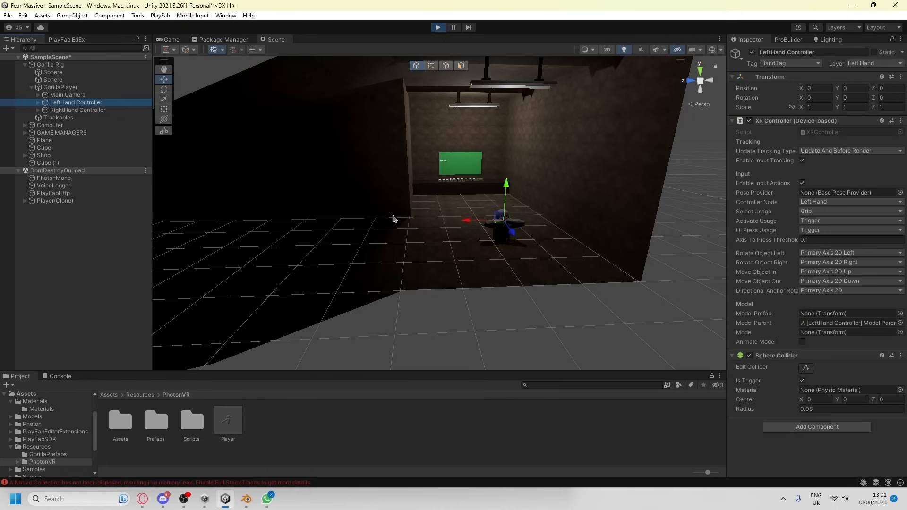
pyautogui.moveTo(501, 218); pyautogui.dragTo(482, 215)
pyautogui.doubleClick(94, 88)
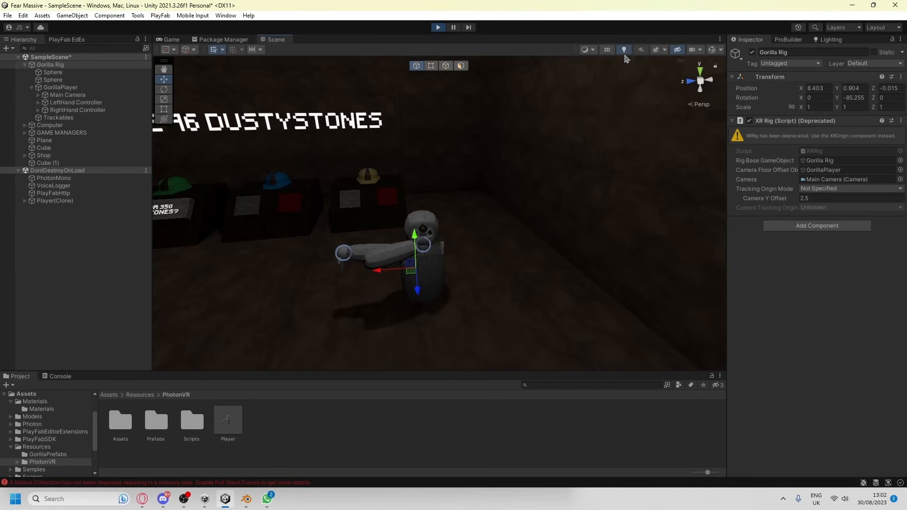
# Turn off scene lighting and move the LeftHand Controller onto the gray button of the blue hat's stand
pyautogui.click(624, 50)
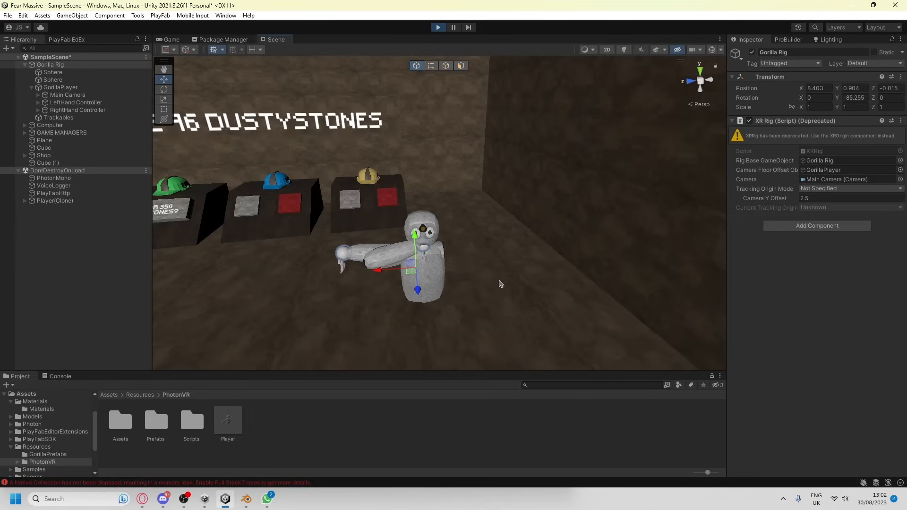
pyautogui.press('w')
pyautogui.moveTo(502, 284); pyautogui.dragTo(557, 241, button='right')
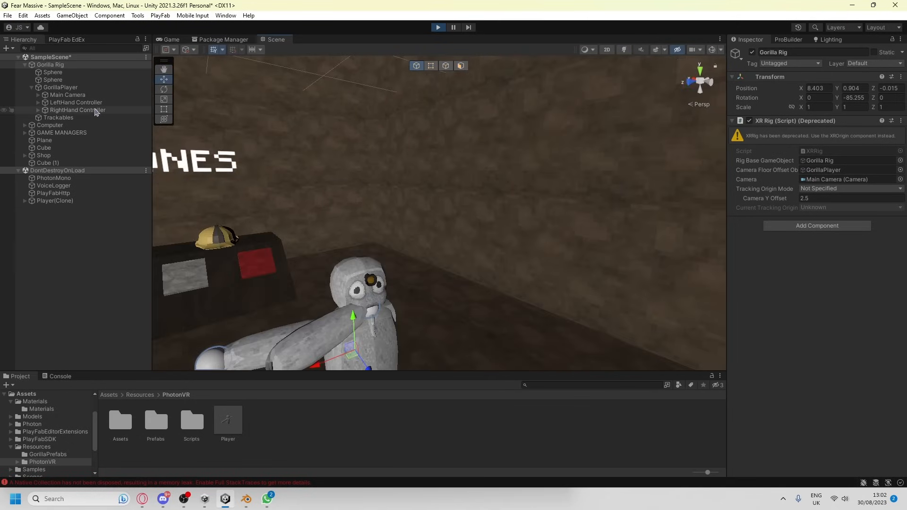
pyautogui.doubleClick(137, 102)
pyautogui.moveTo(398, 239); pyautogui.dragTo(396, 247)
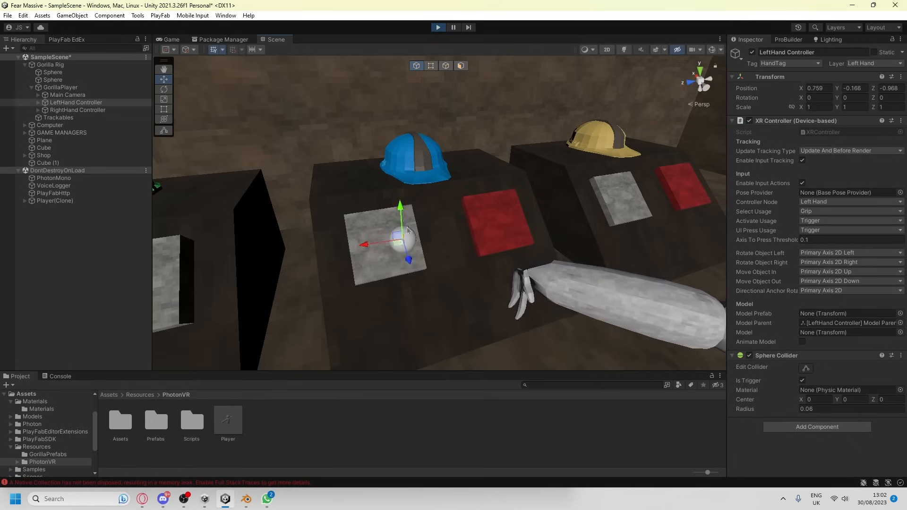
# Examine how the torch sits under the blue builder hat on the player's head
pyautogui.press('s')
pyautogui.moveTo(396, 247); pyautogui.dragTo(344, 192, button='right')
pyautogui.press('w')
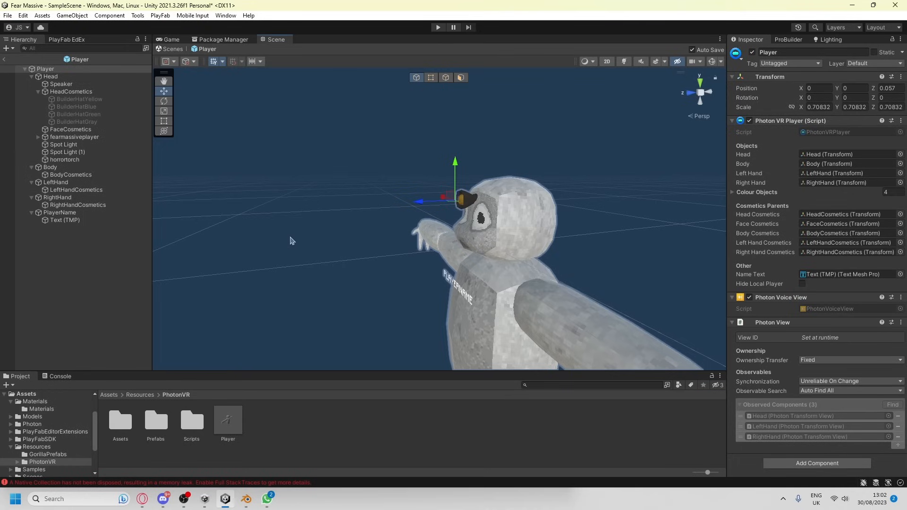
pyautogui.scroll(5, 325, 242)
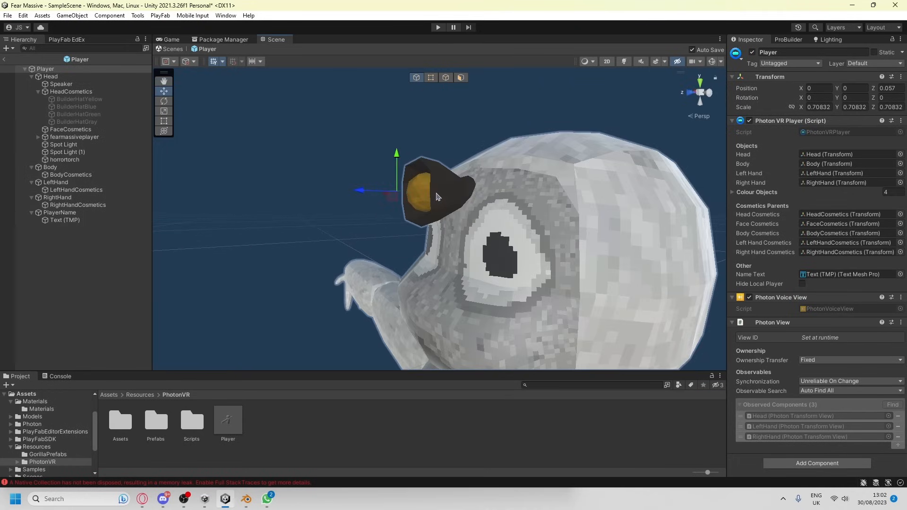
# With scene lighting on, duplicate Spot Light (1) and rotate the copy to about 182° on Y to face the torch
pyautogui.click(627, 62)
pyautogui.scroll(-3, 439, 189)
pyautogui.moveTo(440, 188); pyautogui.dragTo(380, 195, button='right')
pyautogui.click(66, 151)
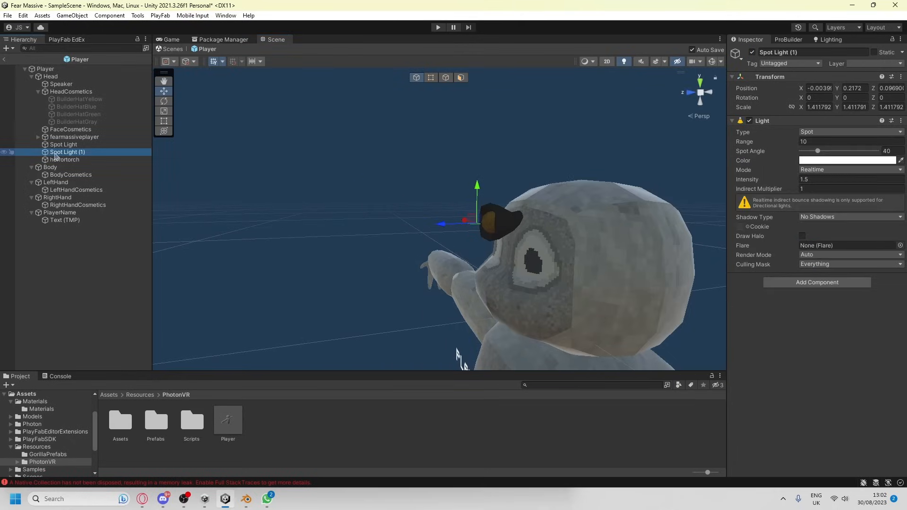
pyautogui.moveTo(196, 180); pyautogui.dragTo(406, 207, button='right')
pyautogui.press('d')
pyautogui.press('a')
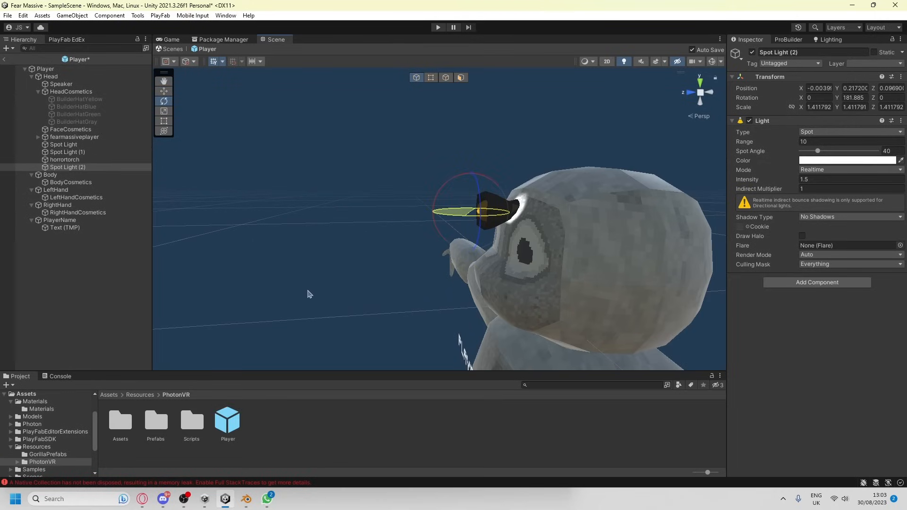
pyautogui.moveTo(308, 294); pyautogui.dragTo(308, 294)
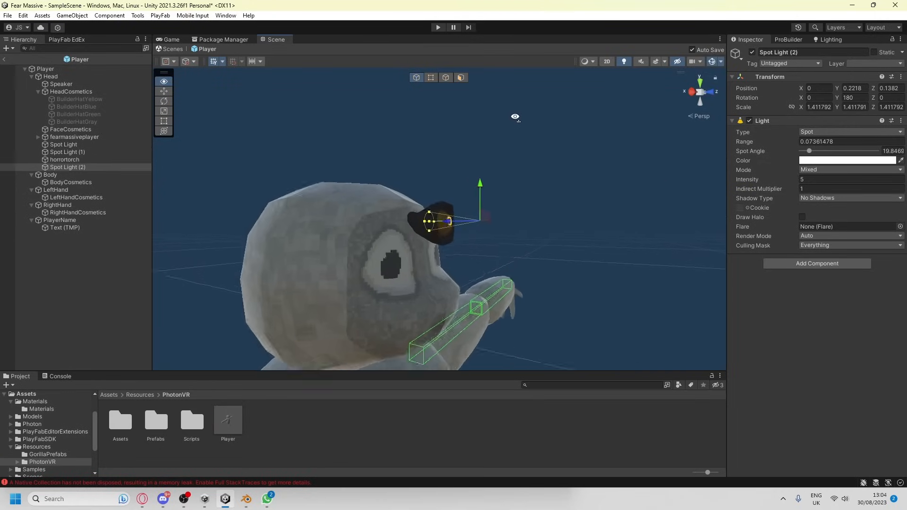
pyautogui.moveTo(491, 181); pyautogui.dragTo(491, 181, button='right')
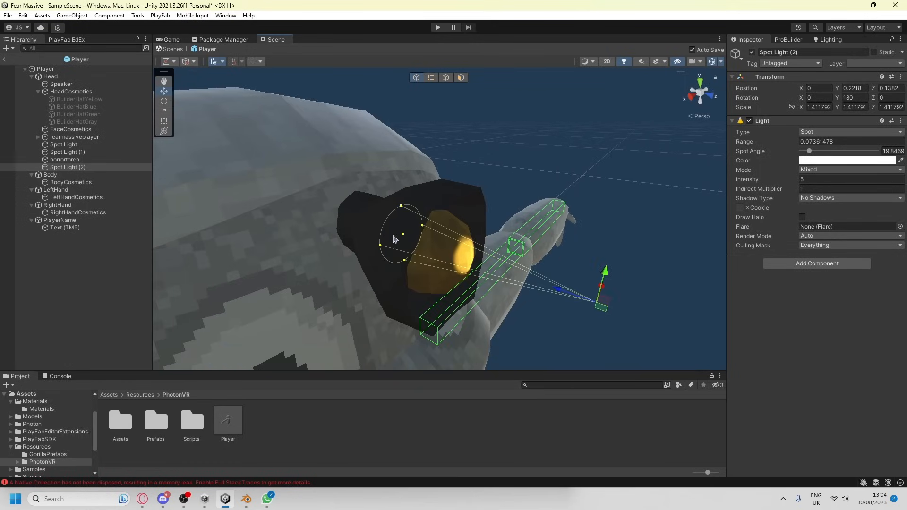
# Adjust Spot Light (2) to a range of about 0.063 and a cone of about 44°, and set its intensity to 10
pyautogui.moveTo(401, 240); pyautogui.dragTo(372, 268)
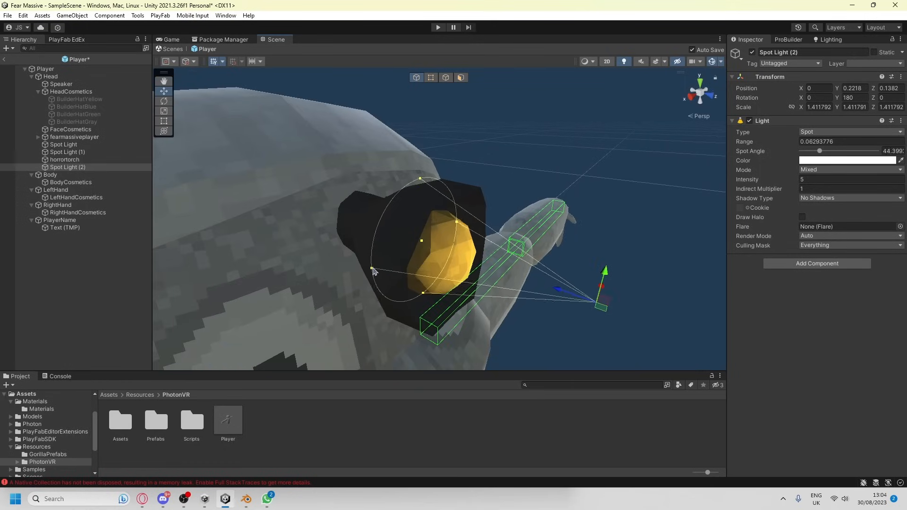
pyautogui.click(845, 180)
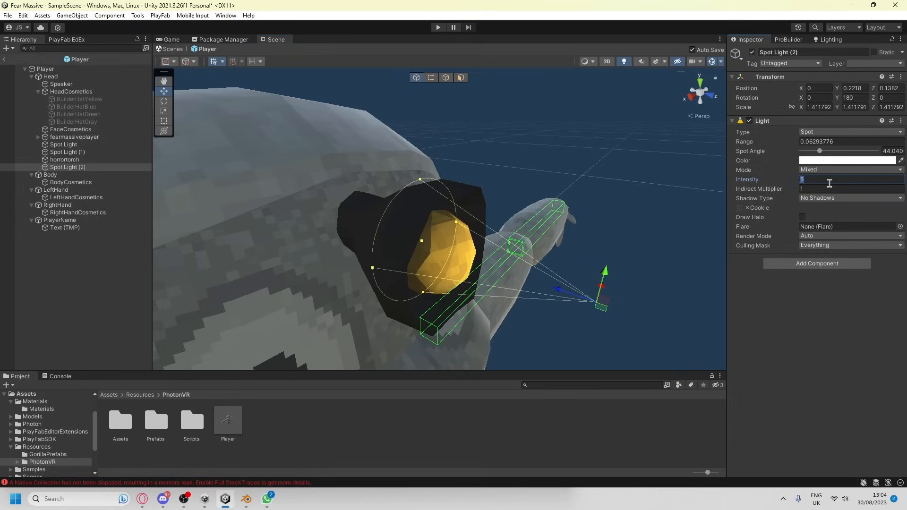
pyautogui.write('10')
pyautogui.press('w')
pyautogui.moveTo(471, 115); pyautogui.dragTo(493, 116, button='right')
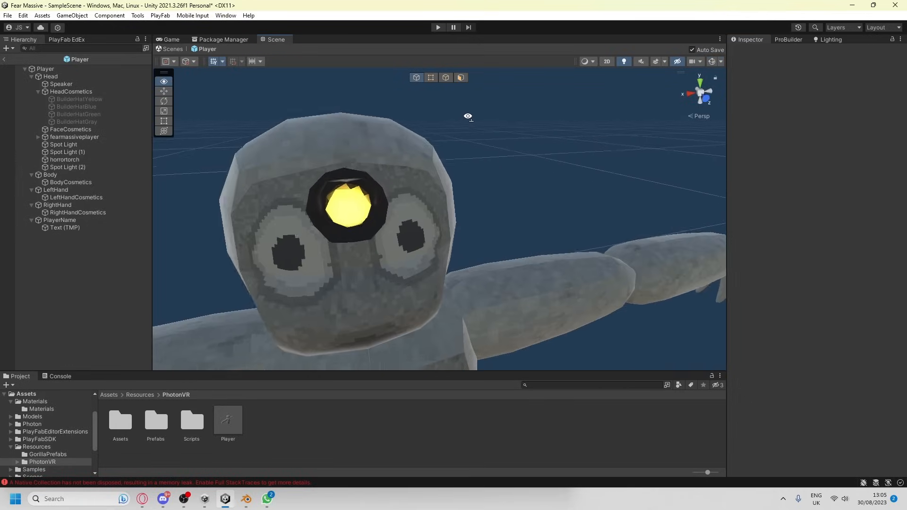
pyautogui.press('s')
pyautogui.press('w')
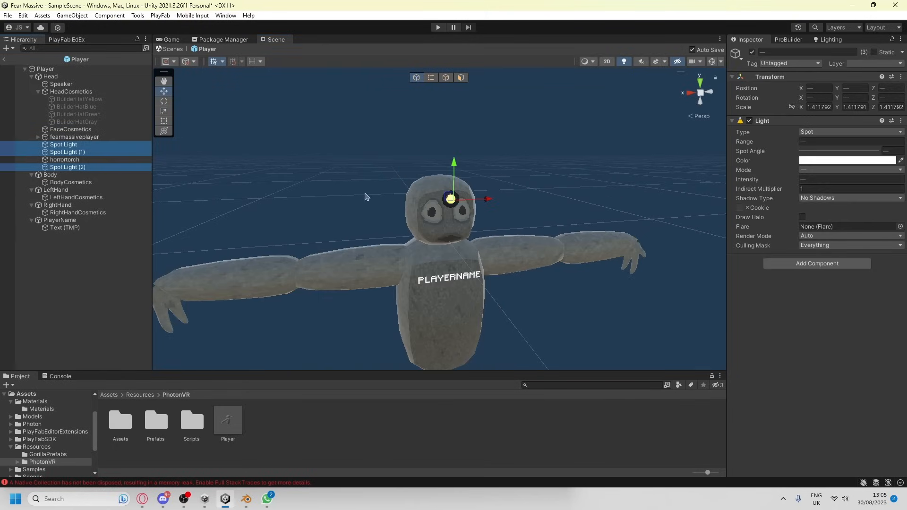
# Set the light mode of all three spot lights to Mixed
pyautogui.click(838, 170)
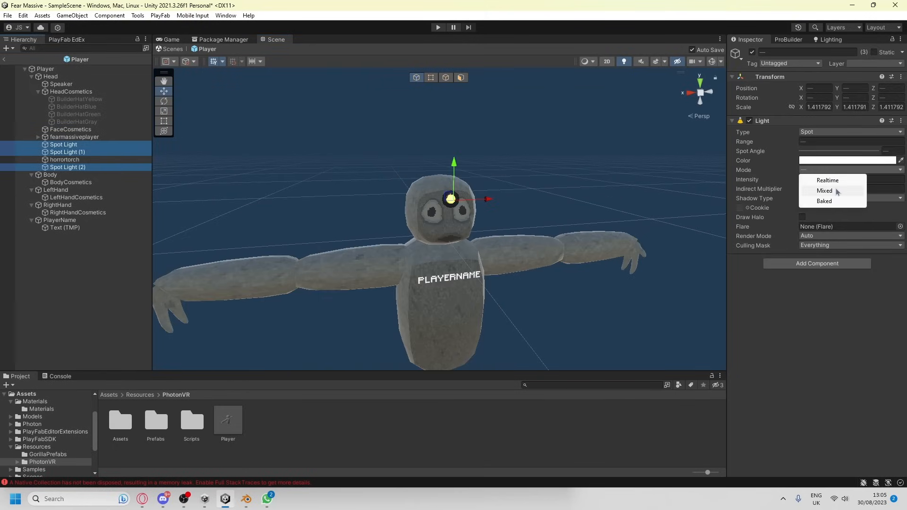
pyautogui.click(837, 191)
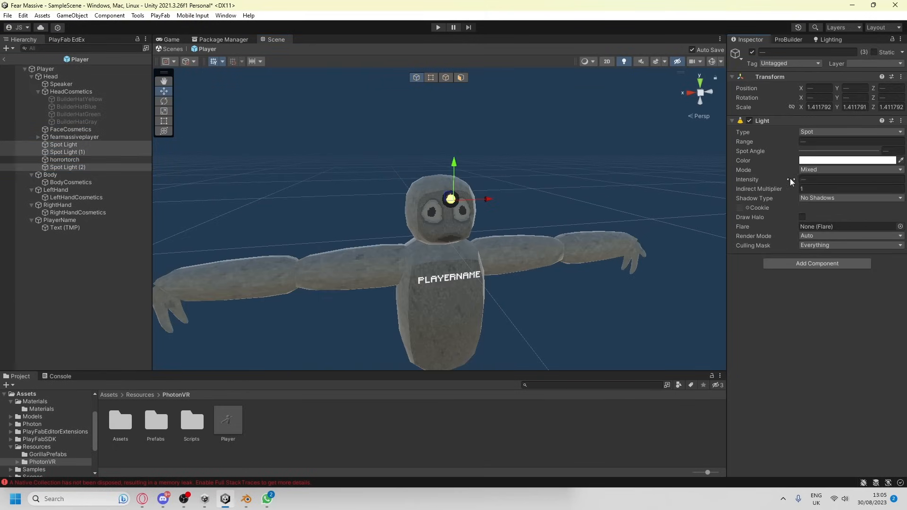
# Run the scene and move the LeftHand Controller to pose the player's arm for checking the lit torch
pyautogui.click(438, 27)
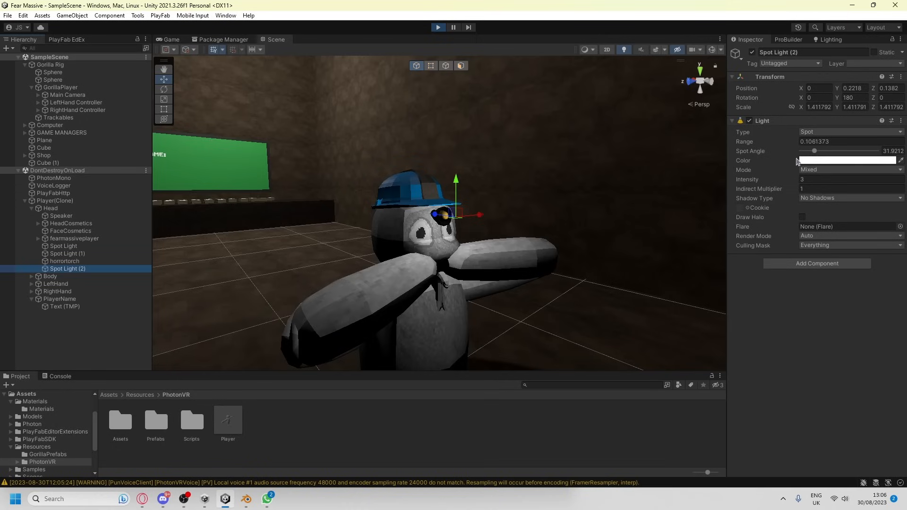
pyautogui.click(74, 103)
pyautogui.moveTo(435, 261); pyautogui.dragTo(522, 355)
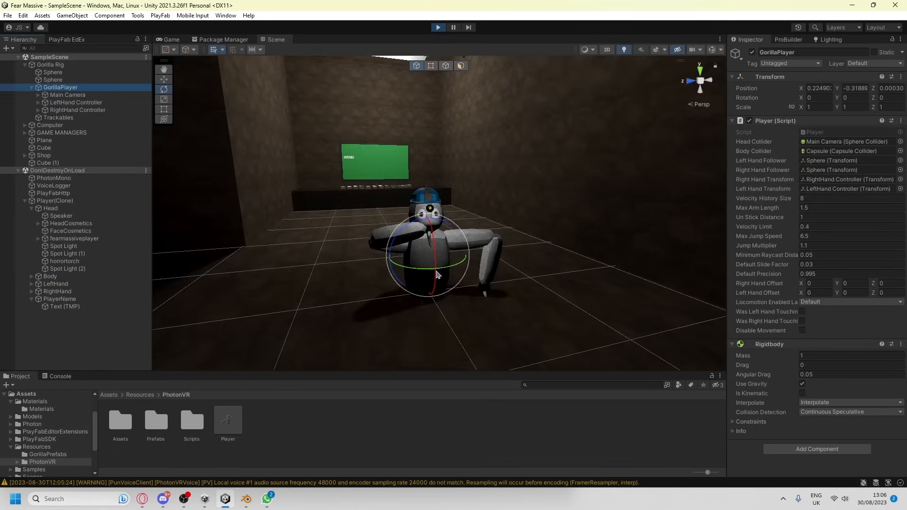
# Set Spot Light (2) on the player prefab to a range of 0.1, a spot angle of 30 and an intensity of 3
pyautogui.moveTo(434, 272)
pyautogui.mouseDown()
pyautogui.moveTo(421, 273)
pyautogui.moveTo(439, 265)
pyautogui.mouseUp()
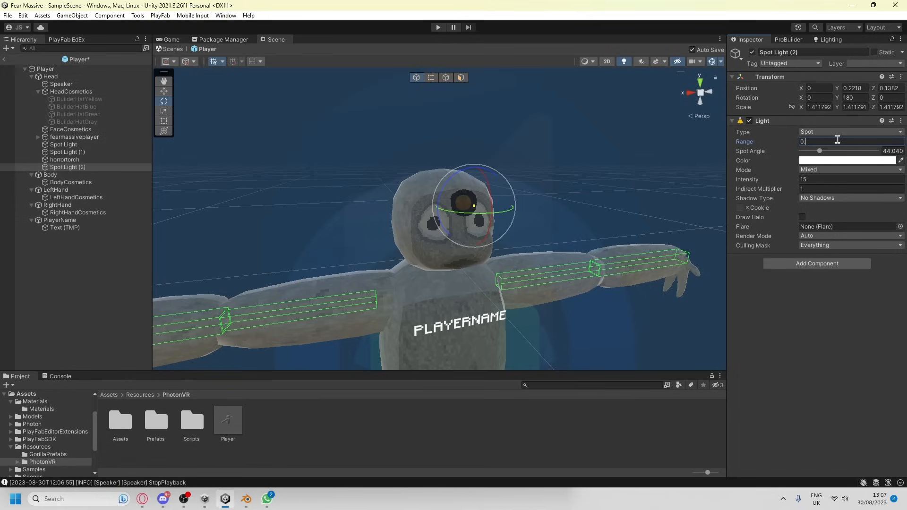
pyautogui.write('1')
pyautogui.click(897, 150)
pyautogui.write('30')
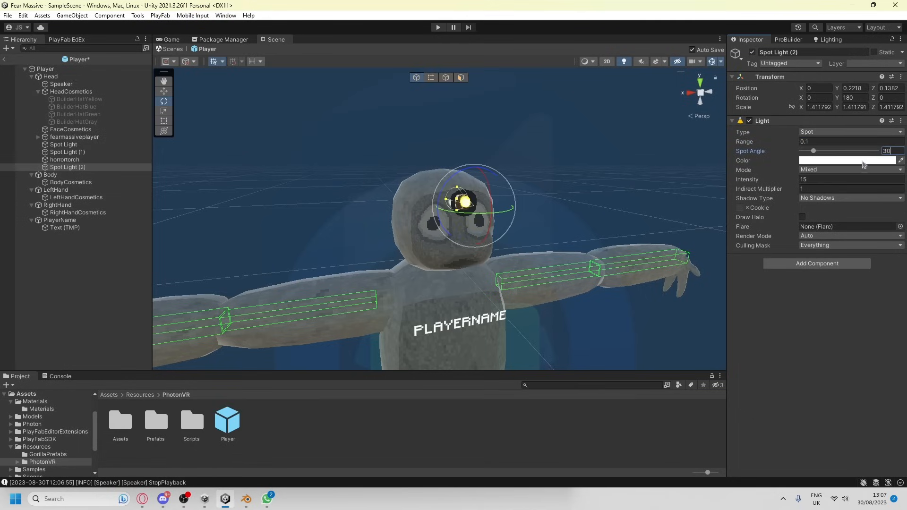
pyautogui.click(846, 179)
pyautogui.write('3')
pyautogui.scroll(5, 542, 160)
pyautogui.click(245, 157)
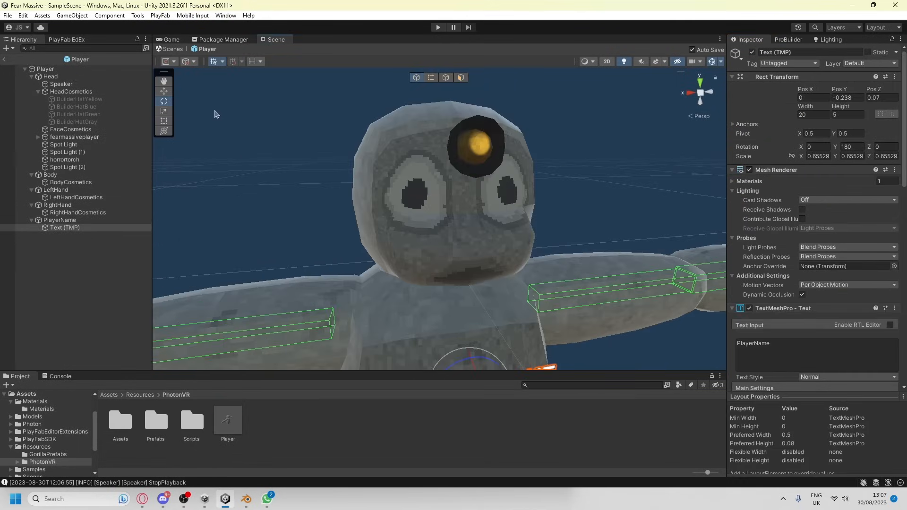
# Leave the player prefab, run SampleScene to check the adjusted torch light around the player, and stop the run
pyautogui.click(4, 59)
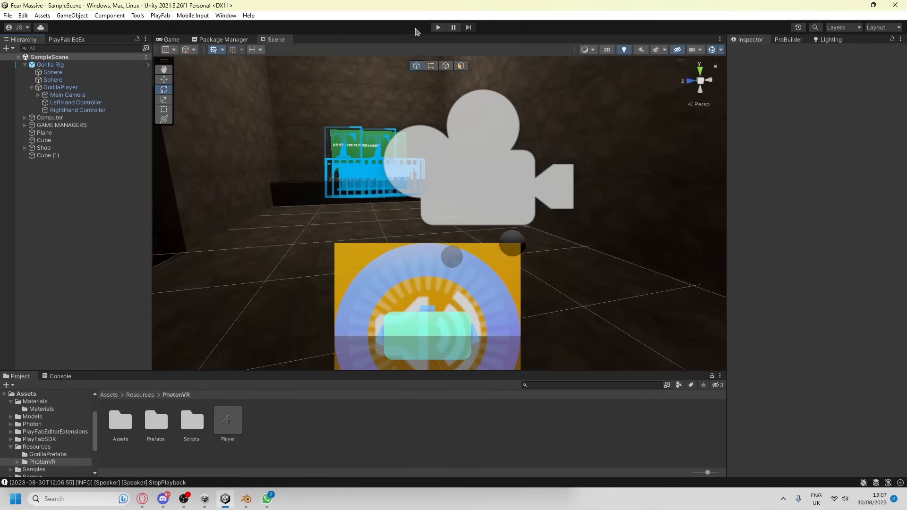
pyautogui.click(438, 27)
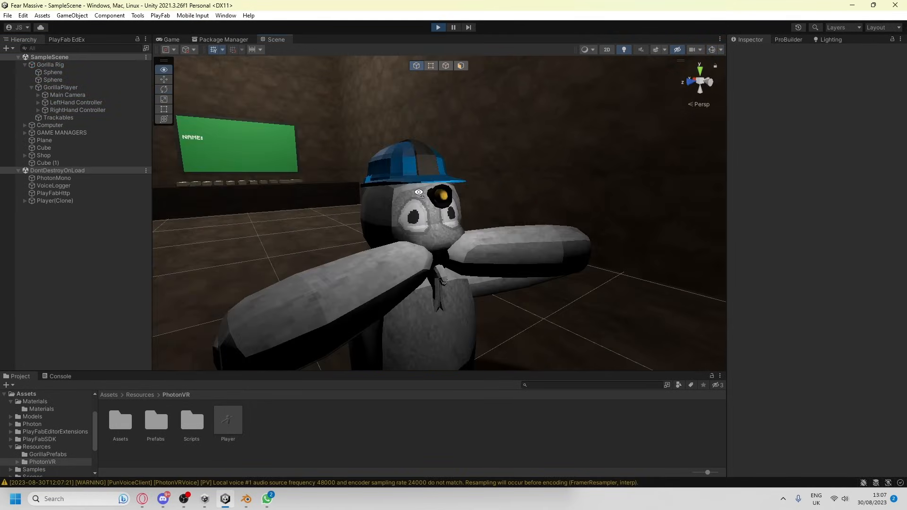
pyautogui.moveTo(420, 193); pyautogui.dragTo(491, 212, button='right')
pyautogui.hotkey('ctrl', 'p')
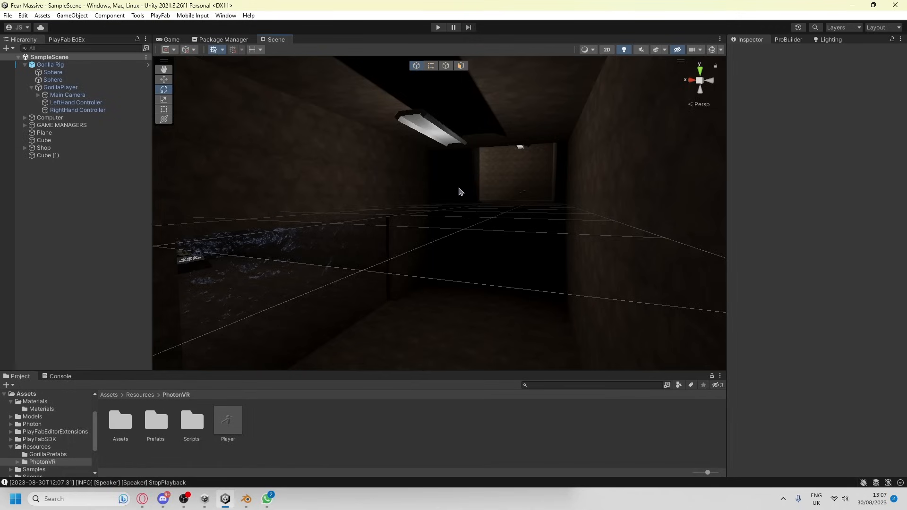